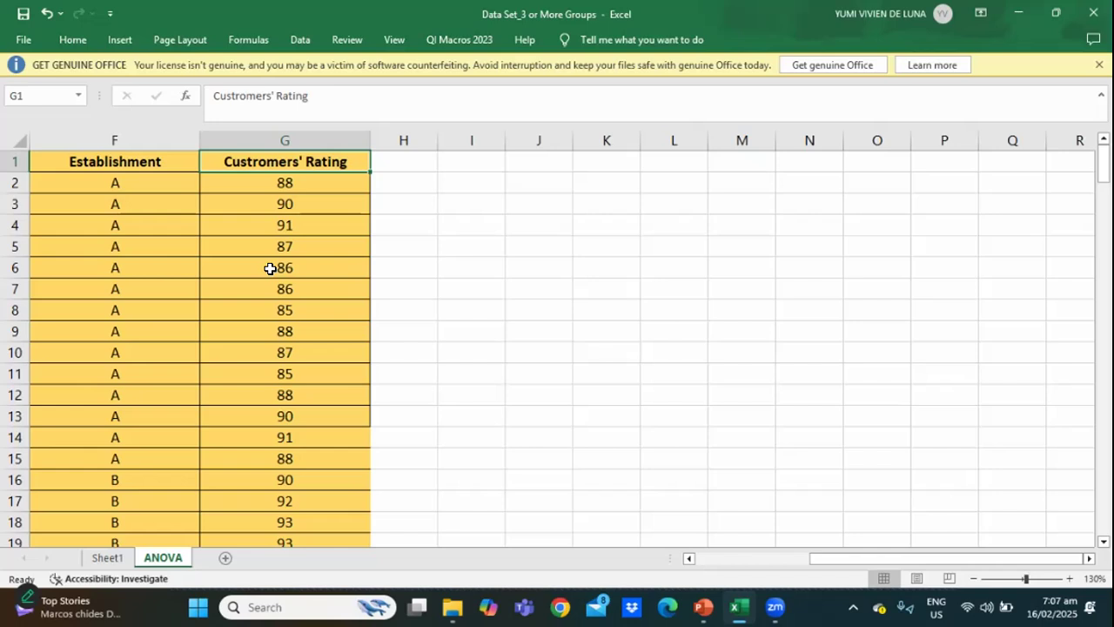
Put the Excel data set aside and launch jamovi from the desktop in a maximized window.
{"action": "key", "text": "Down"}
{"action": "key", "text": "Down"}
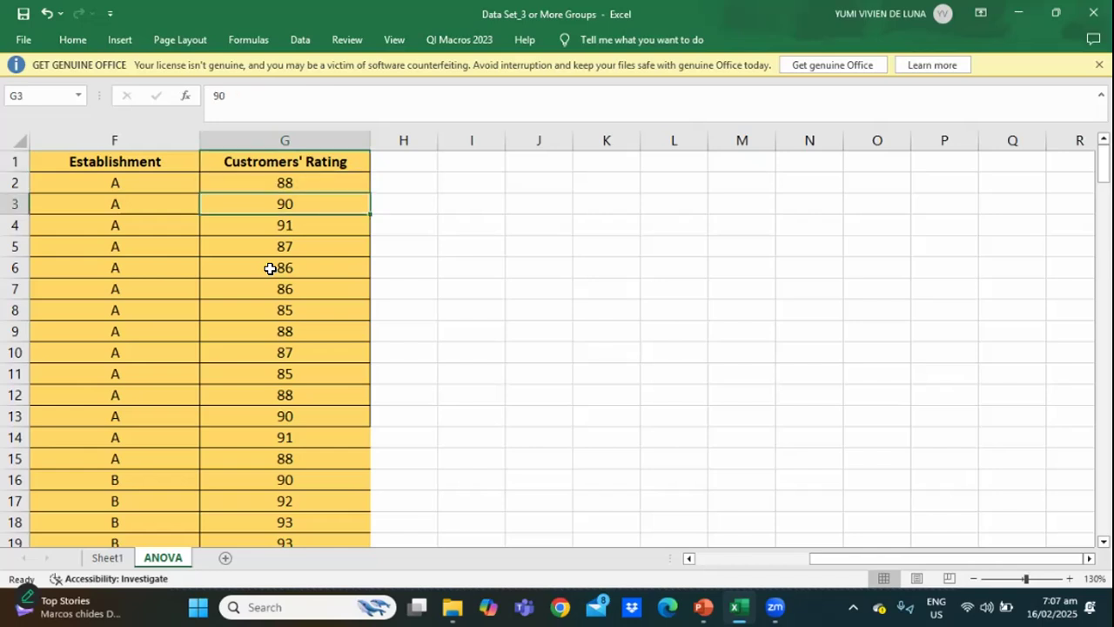
{"action": "left_click", "coordinate": [1022, 17]}
{"action": "left_click", "coordinate": [1017, 16]}
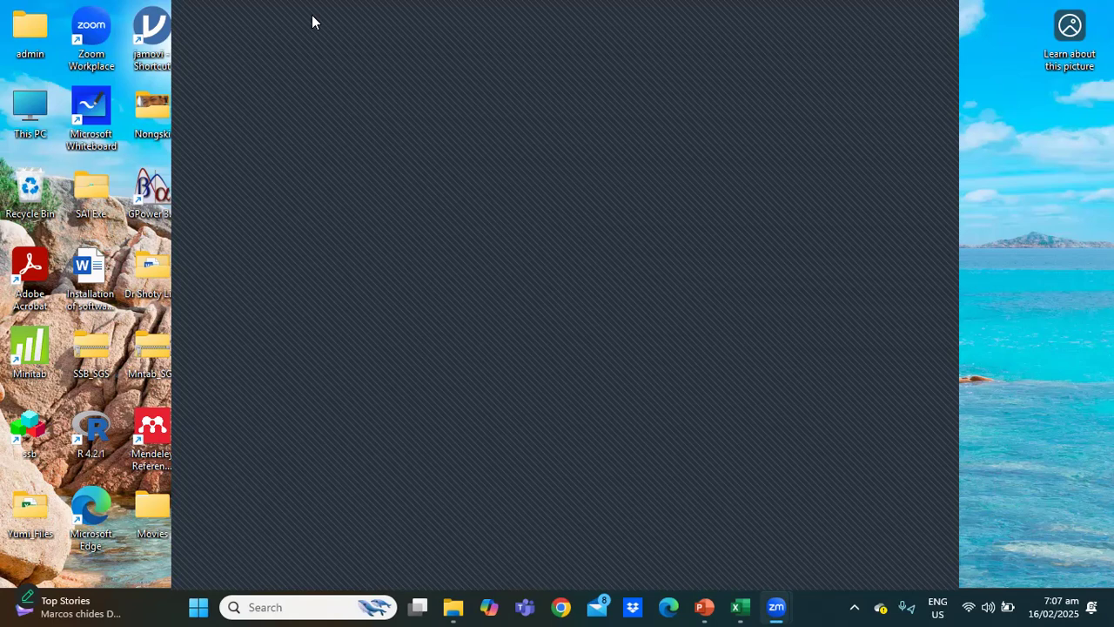
{"action": "double_click", "coordinate": [155, 29]}
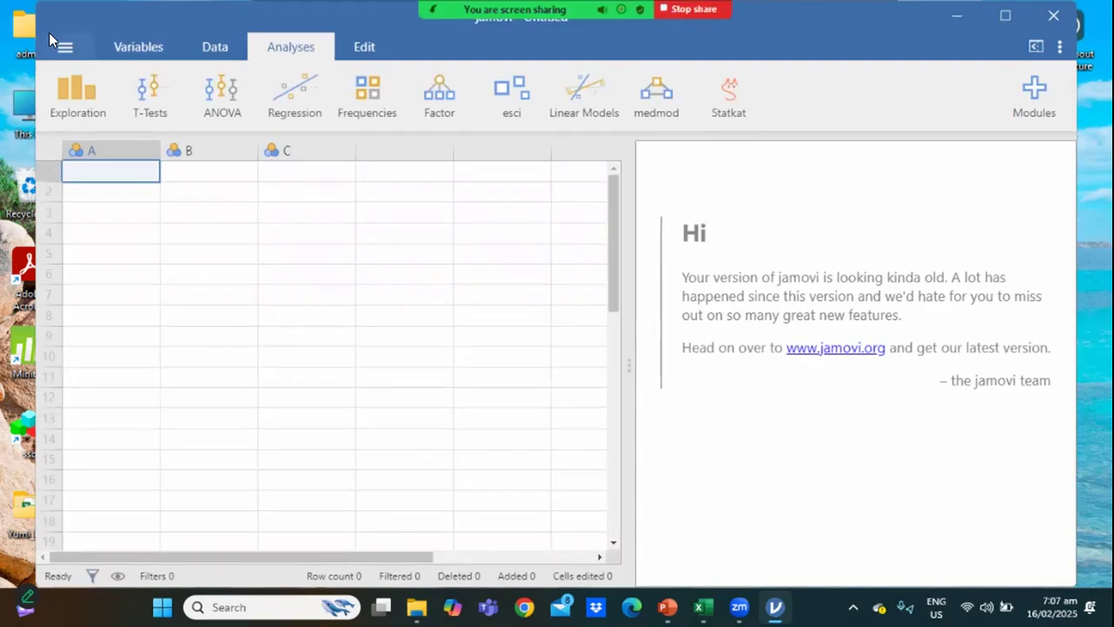
{"action": "left_click", "coordinate": [1005, 16]}
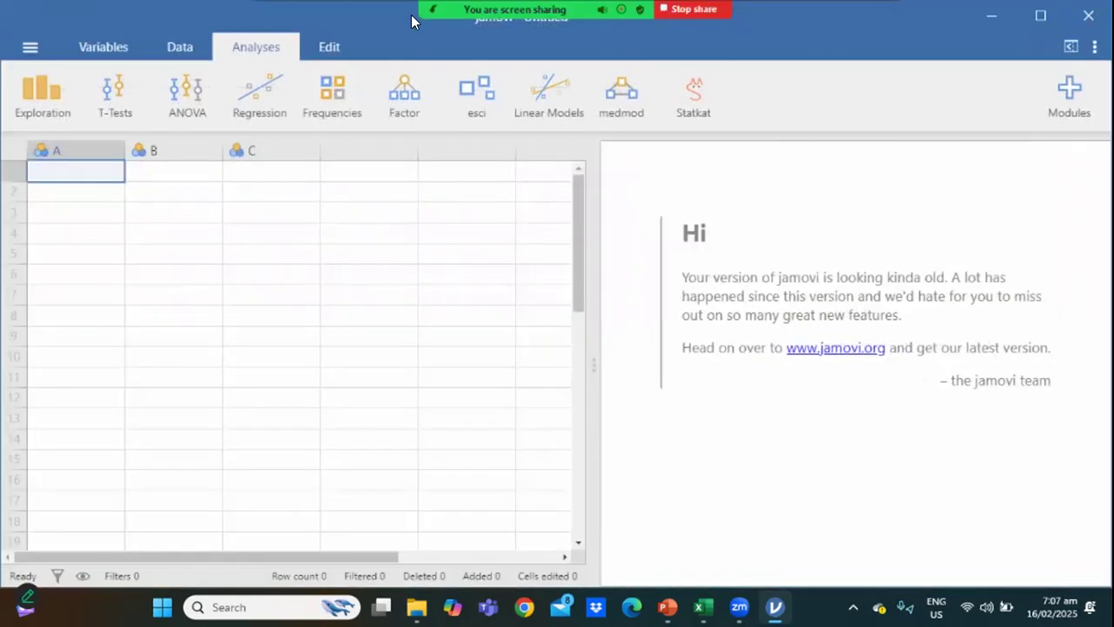
Open the data file Data Set_3 or More Groups from the Session 4 folder in jamovi.
{"action": "left_click", "coordinate": [29, 47]}
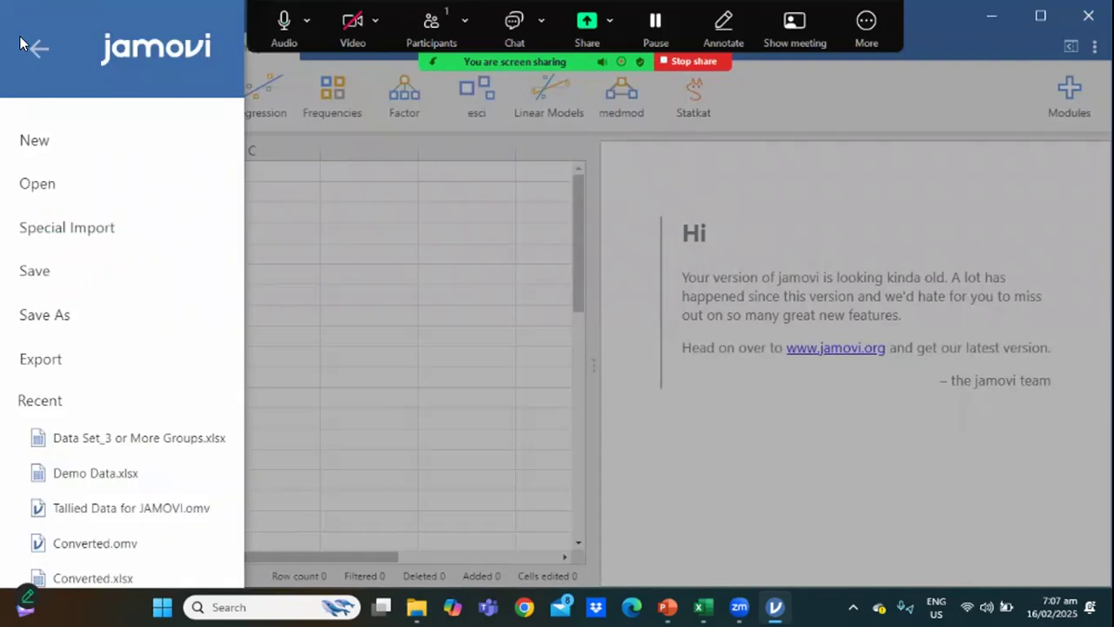
{"action": "left_click", "coordinate": [26, 169]}
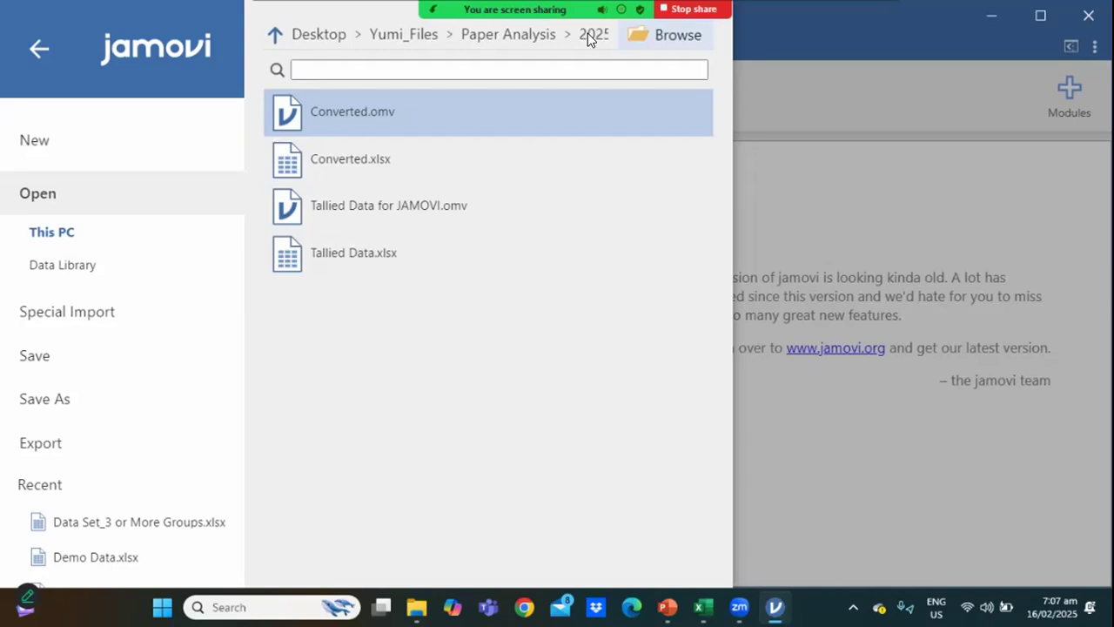
{"action": "left_click", "coordinate": [588, 34]}
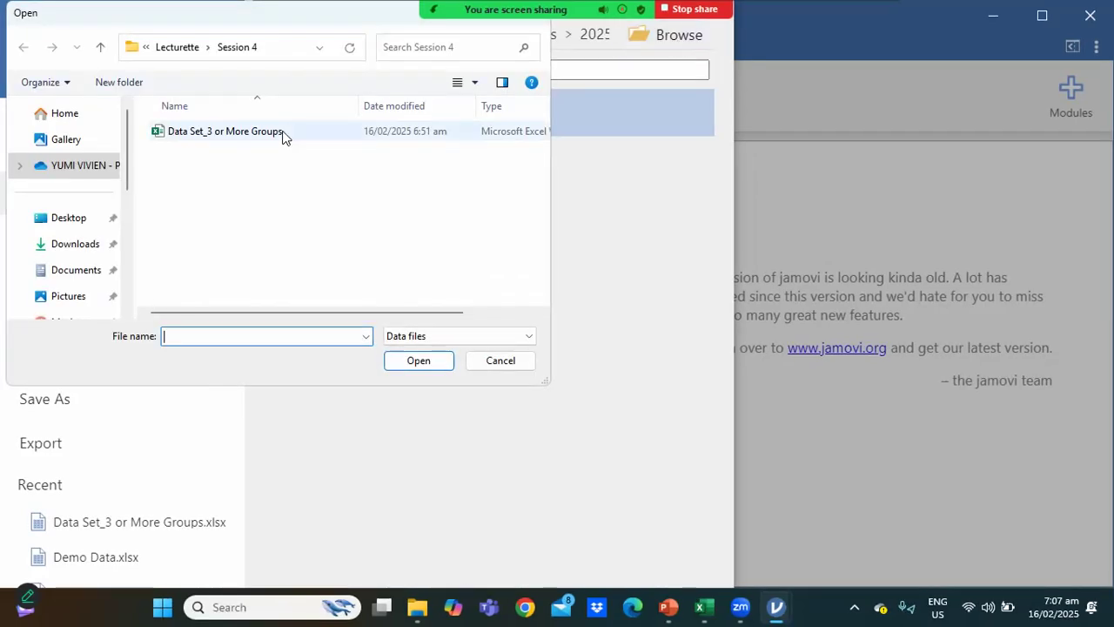
{"action": "left_click", "coordinate": [283, 135]}
{"action": "left_click", "coordinate": [398, 361]}
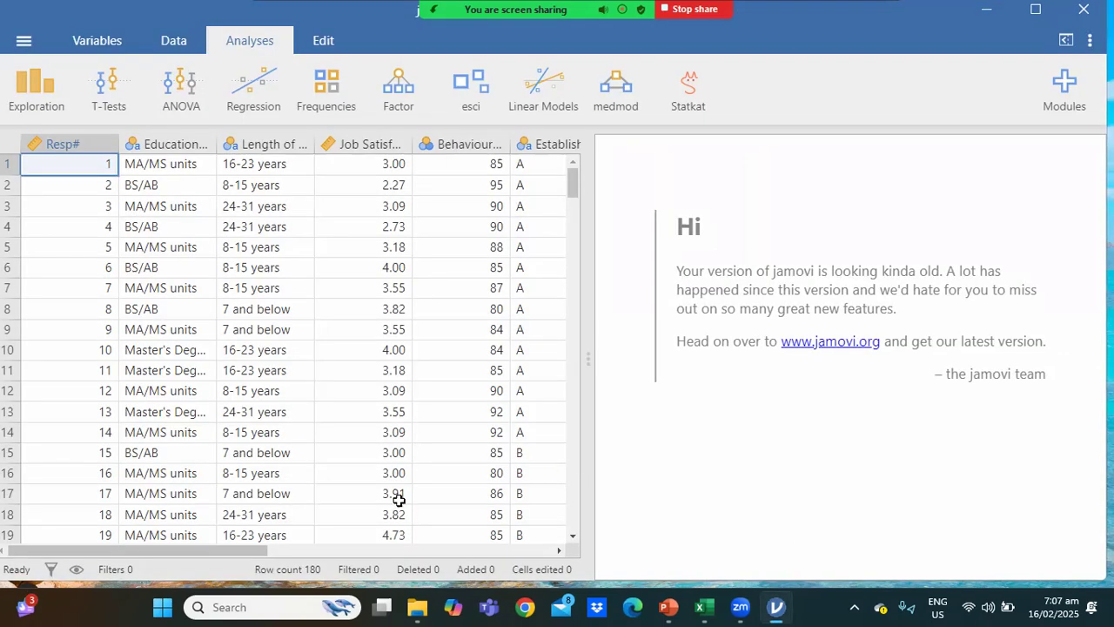
Correct the misspelled rating variable's name to Customers' Rating and set its measure type to Continuous.
{"action": "left_click_drag", "start_coordinate": [266, 550], "coordinate": [478, 570]}
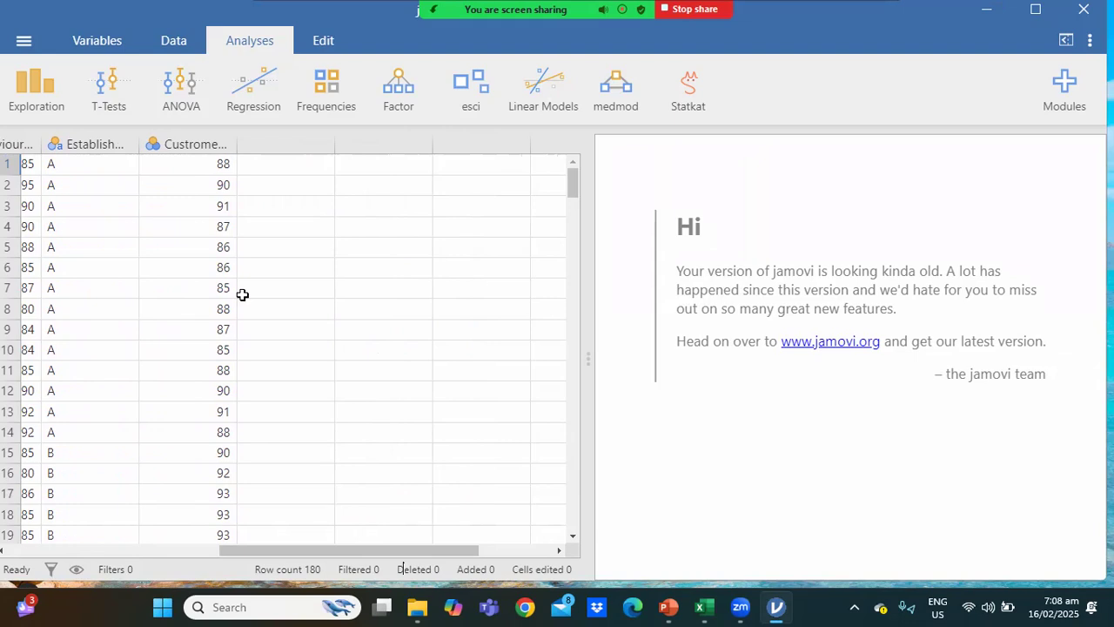
{"action": "left_click", "coordinate": [173, 145]}
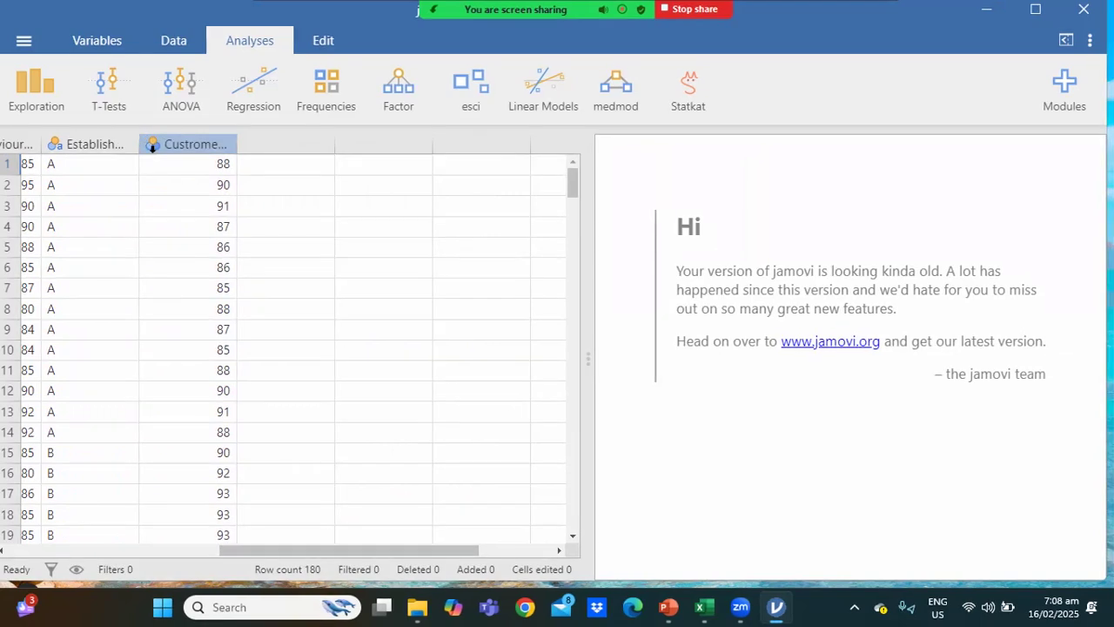
{"action": "double_click", "coordinate": [152, 145]}
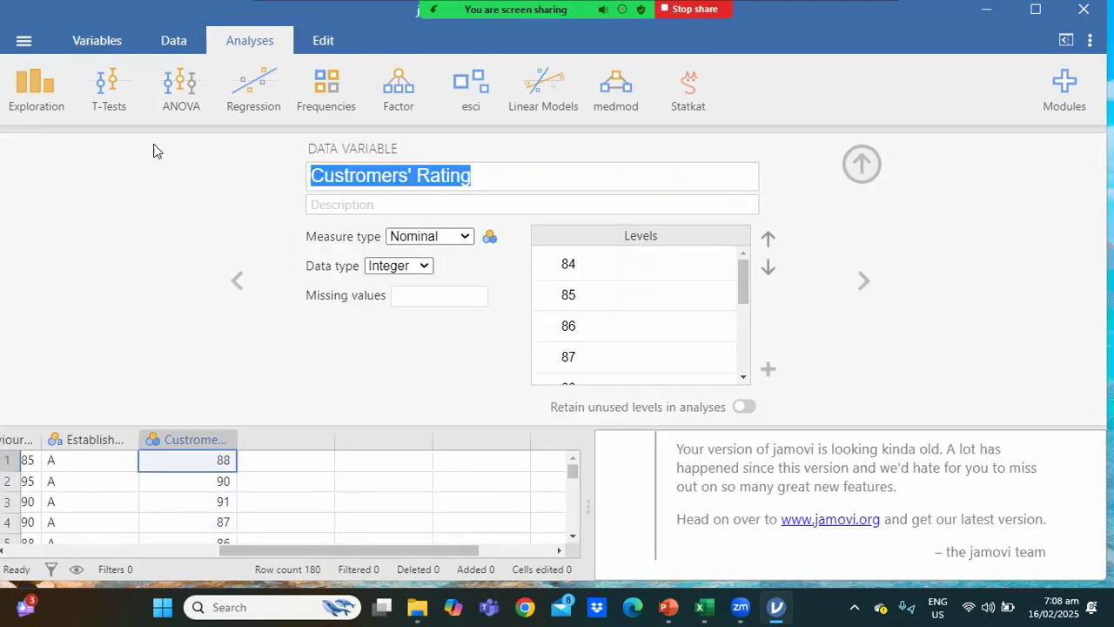
{"action": "left_click", "coordinate": [360, 175]}
{"action": "key", "text": "BackSpace"}
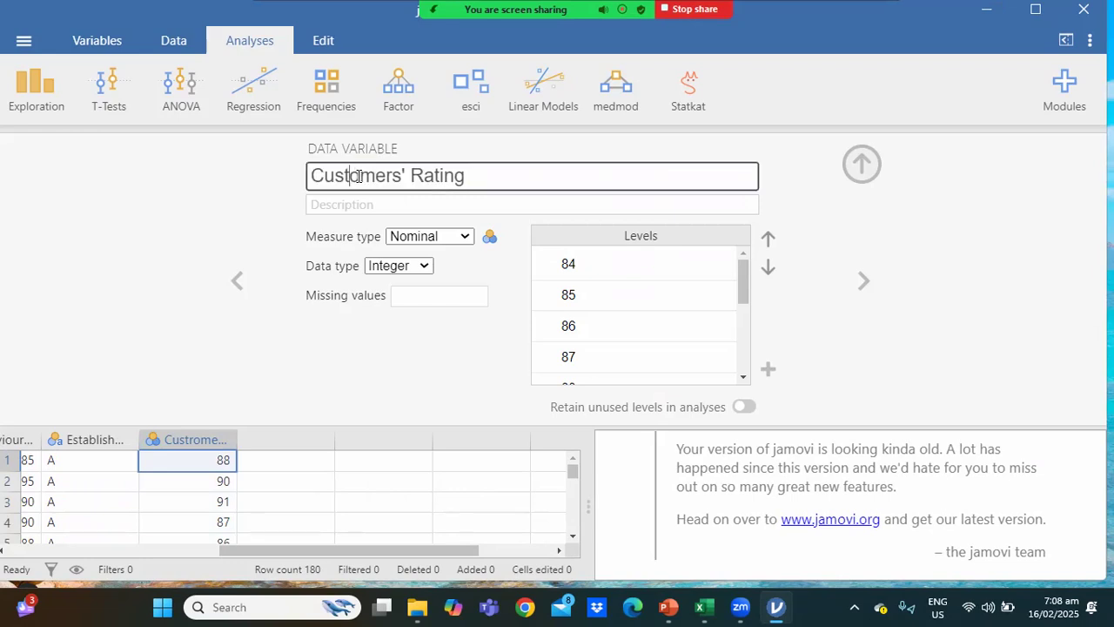
{"action": "left_click", "coordinate": [462, 236]}
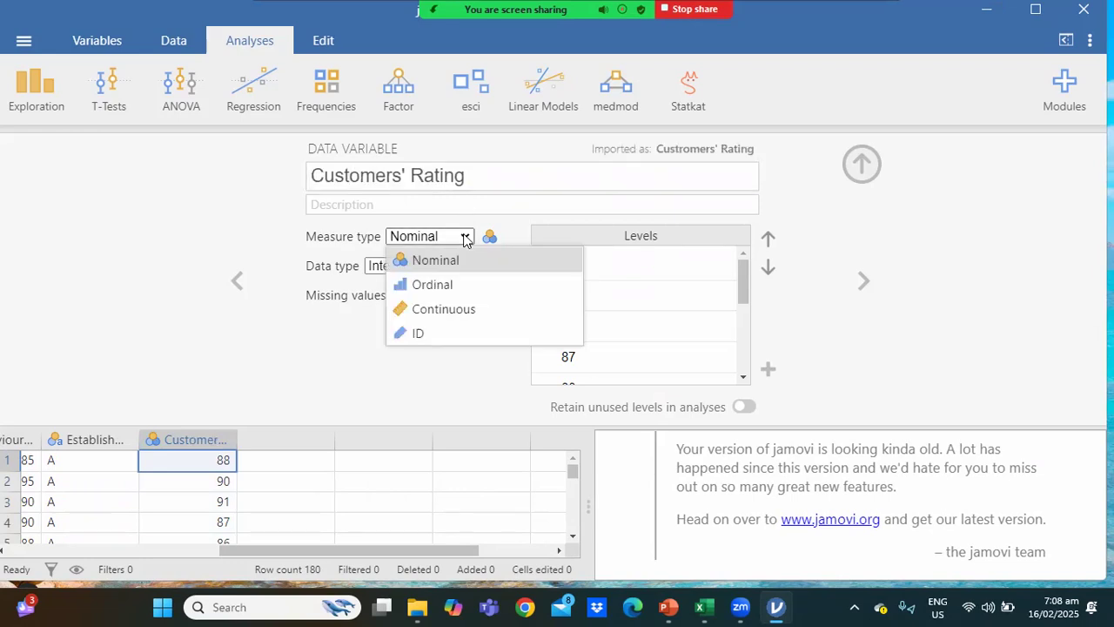
{"action": "left_click", "coordinate": [439, 311]}
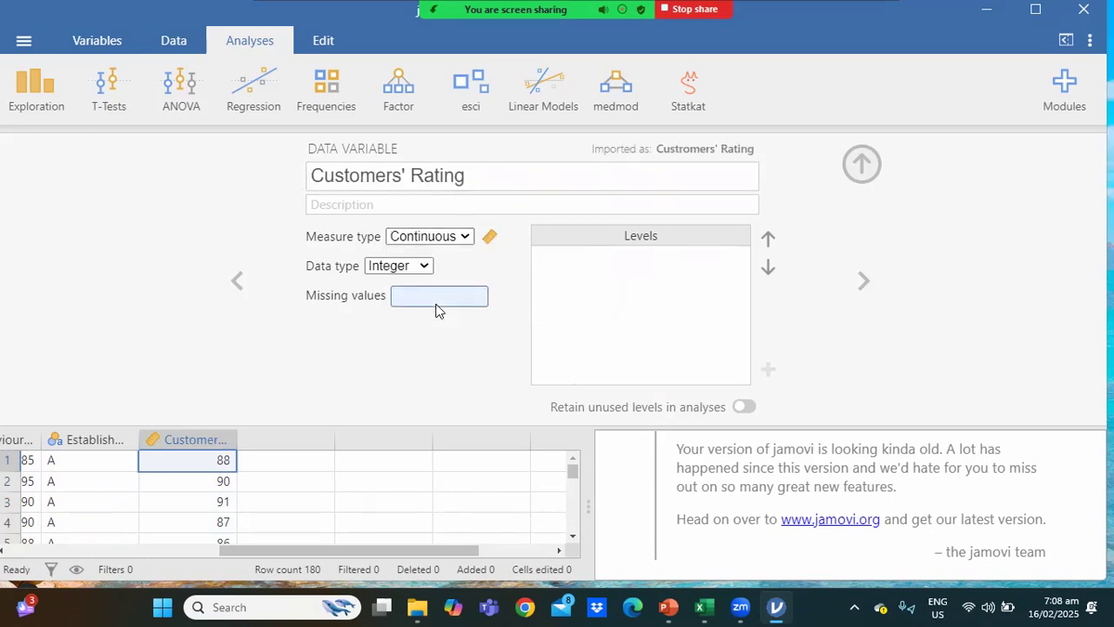
{"action": "left_click", "coordinate": [862, 165]}
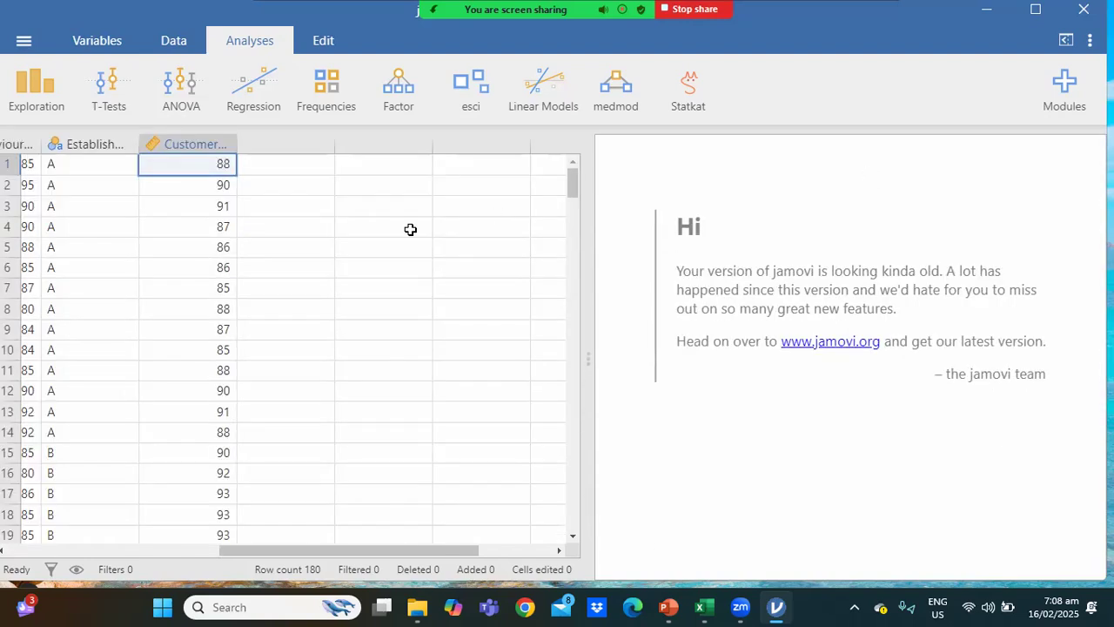
Set up a One-Way ANOVA with Customers' Rating as dependent variable and Establishment as grouping variable, including the descriptives table.
{"action": "left_click", "coordinate": [191, 90]}
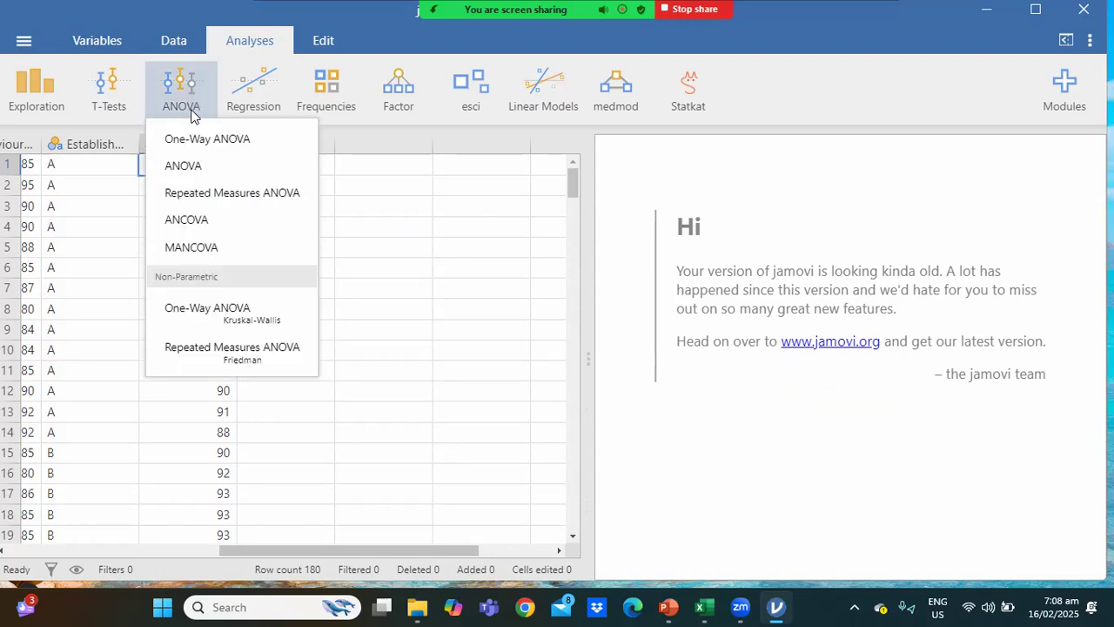
{"action": "left_click", "coordinate": [192, 137]}
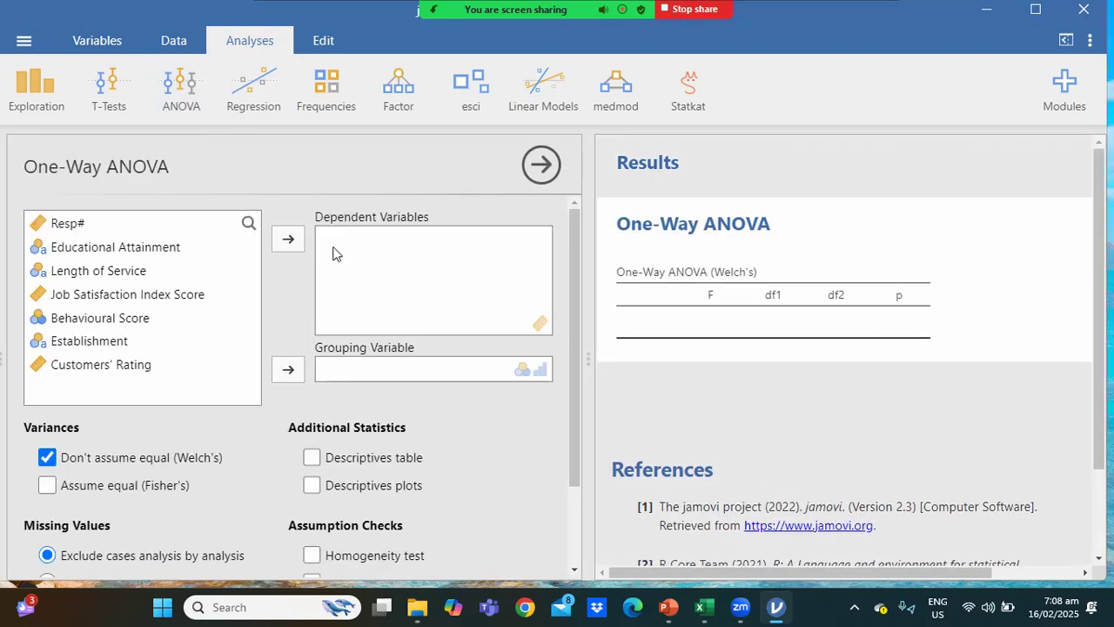
{"action": "left_click", "coordinate": [120, 363]}
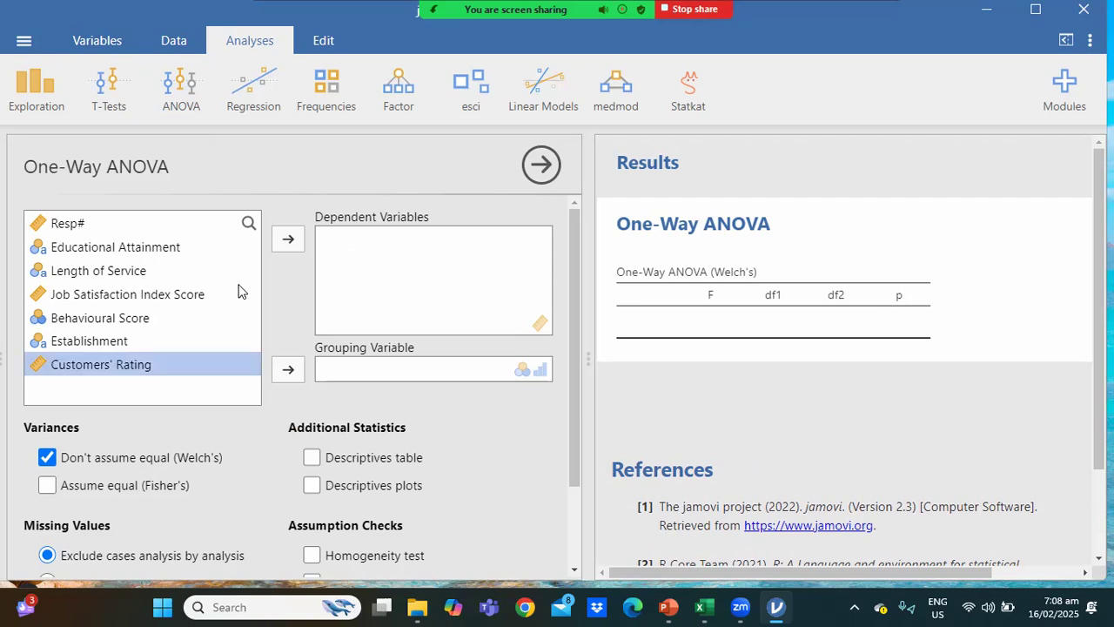
{"action": "left_click", "coordinate": [283, 248]}
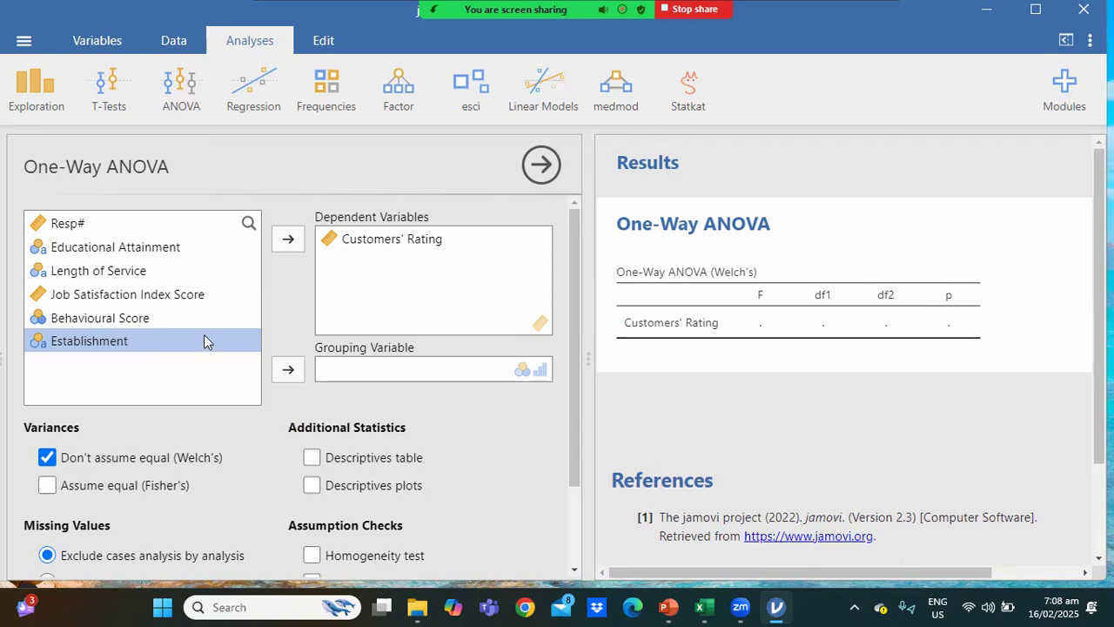
{"action": "left_click", "coordinate": [285, 363]}
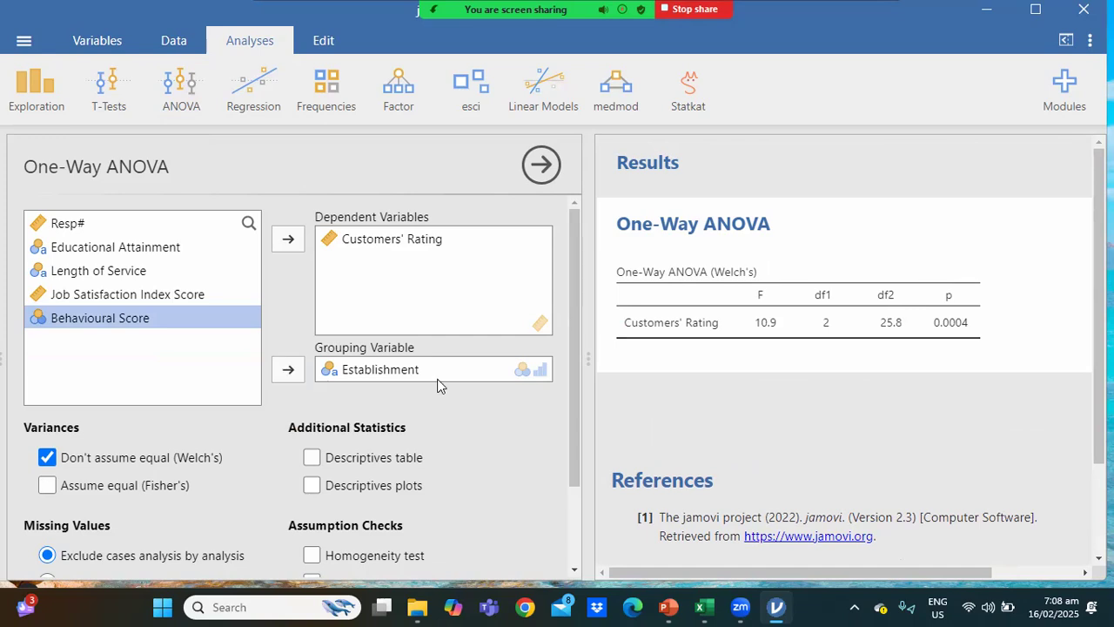
{"action": "left_click_drag", "start_coordinate": [568, 348], "coordinate": [573, 395]}
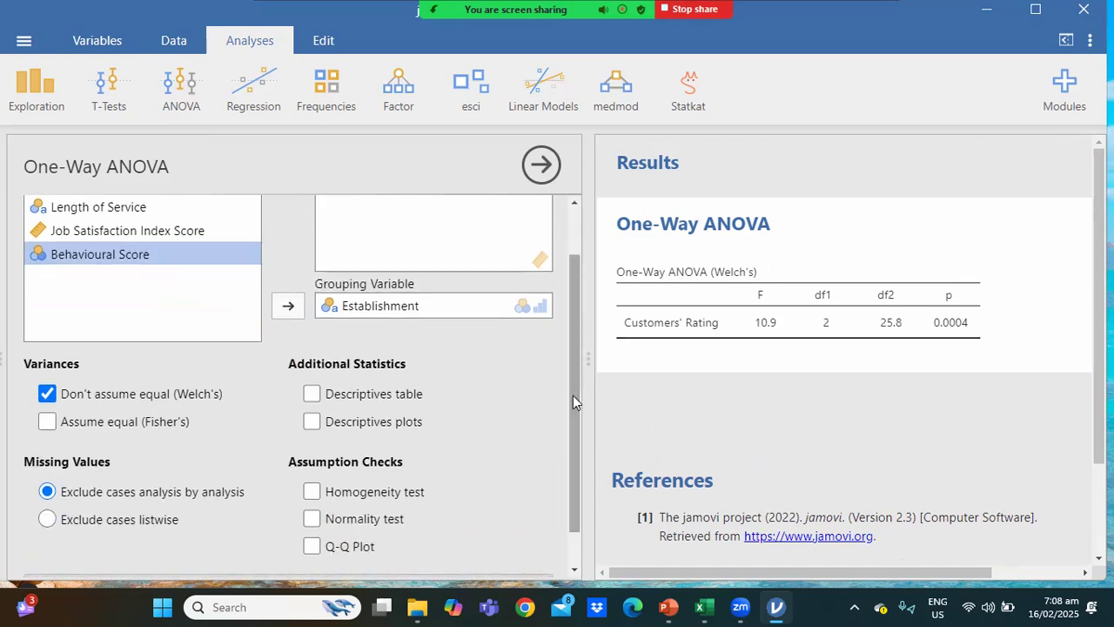
{"action": "left_click", "coordinate": [312, 393]}
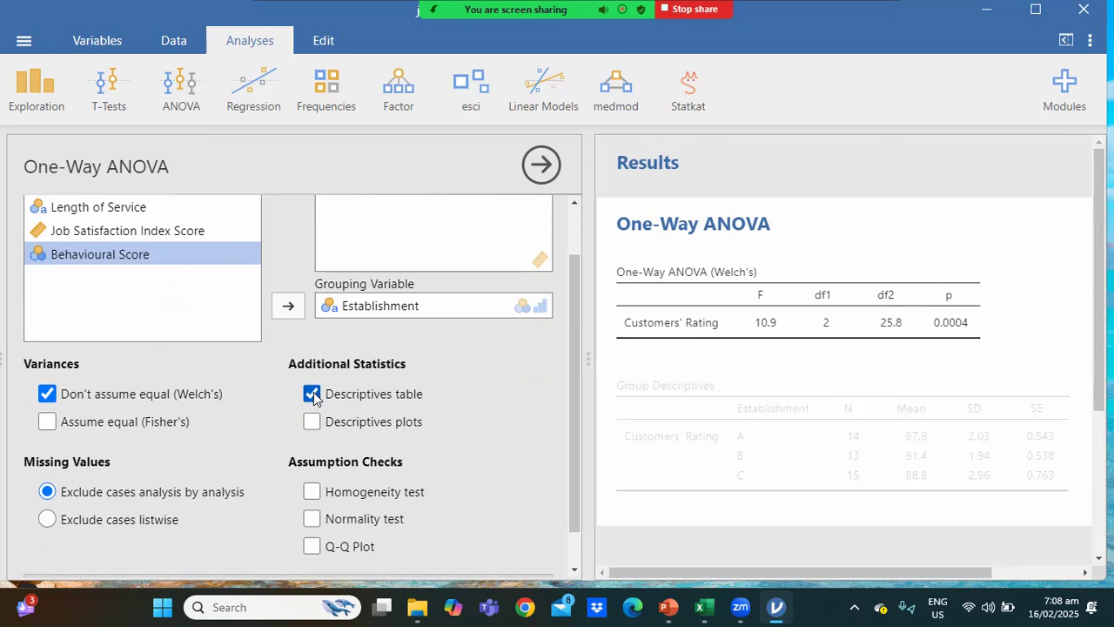
Run the normality test for Customers' Rating and examine its p-values in the widened results area.
{"action": "left_click_drag", "start_coordinate": [571, 348], "coordinate": [573, 411]}
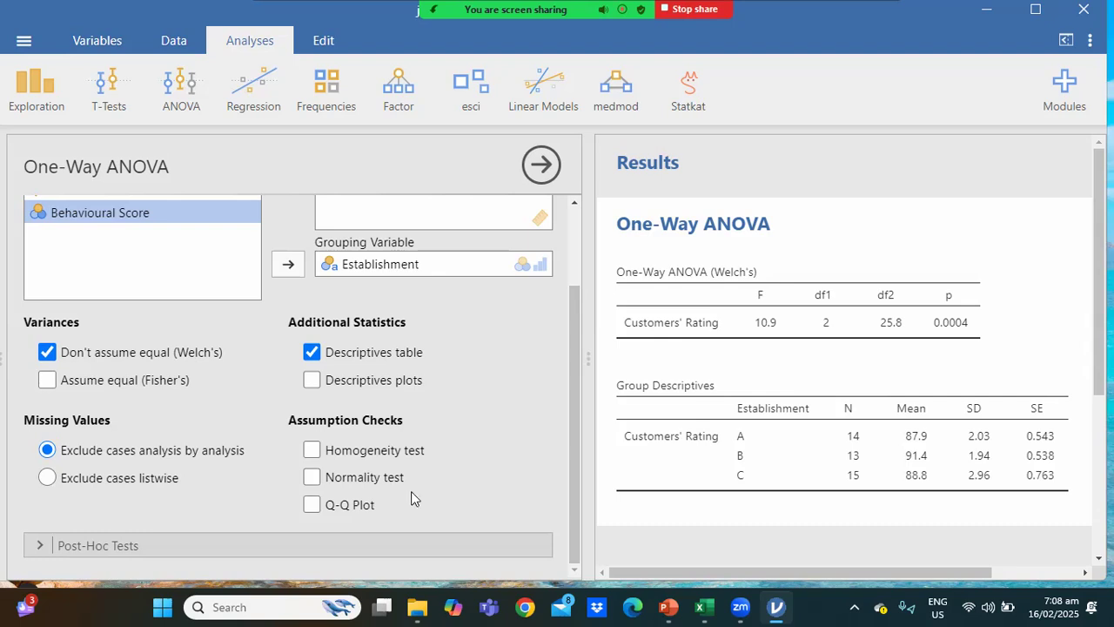
{"action": "left_click", "coordinate": [313, 477]}
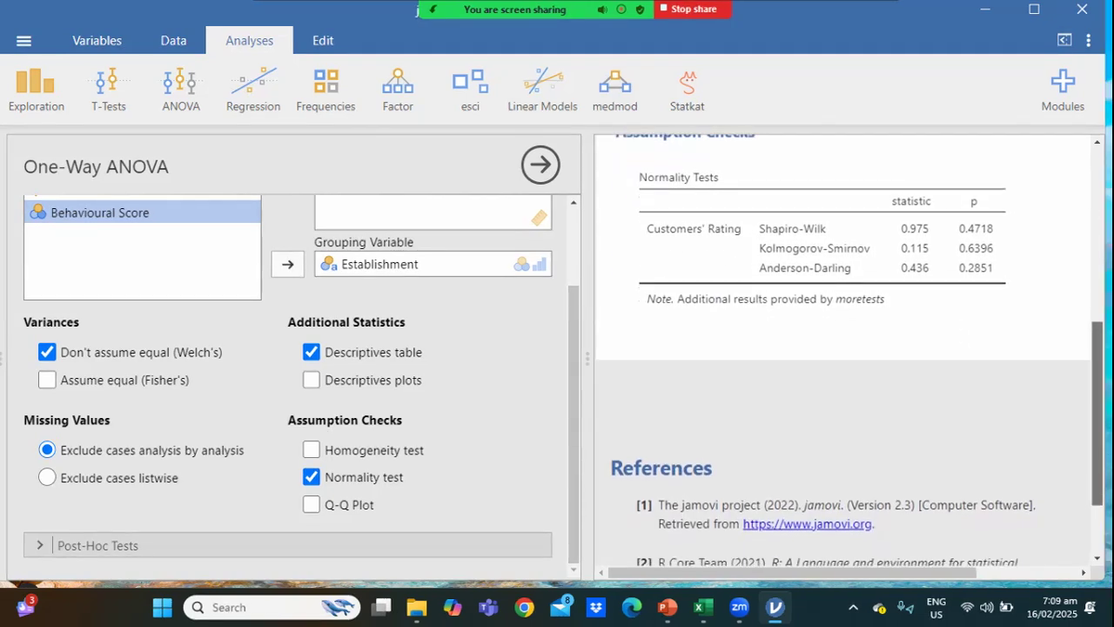
{"action": "left_click", "coordinate": [538, 164]}
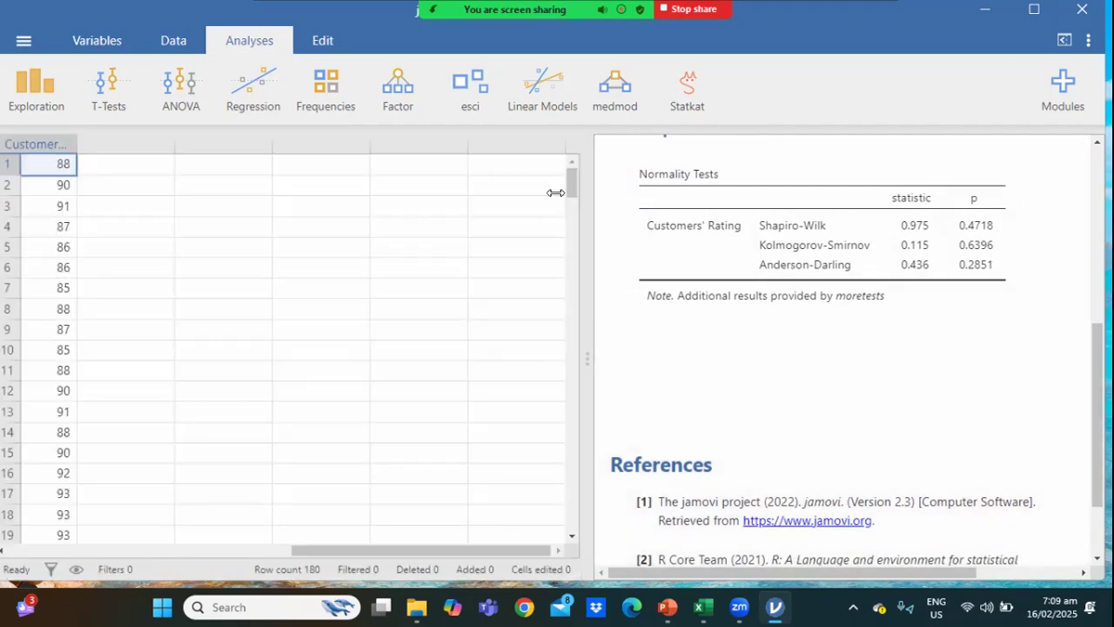
{"action": "left_click_drag", "start_coordinate": [589, 206], "coordinate": [235, 190]}
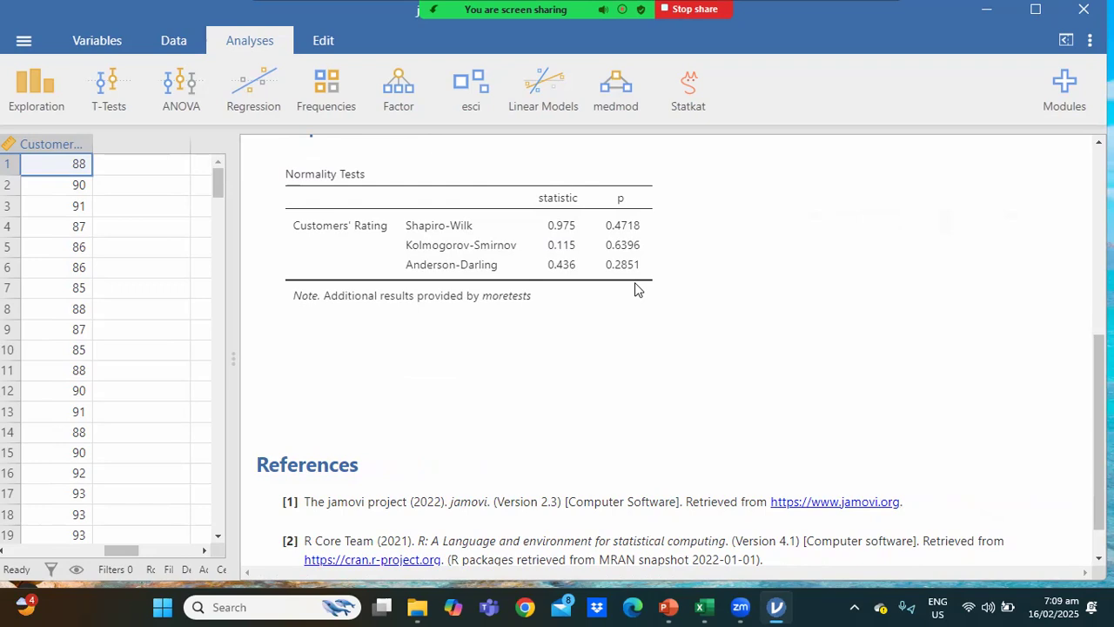
{"action": "left_click_drag", "start_coordinate": [236, 253], "coordinate": [496, 308]}
{"action": "left_click", "coordinate": [497, 307]}
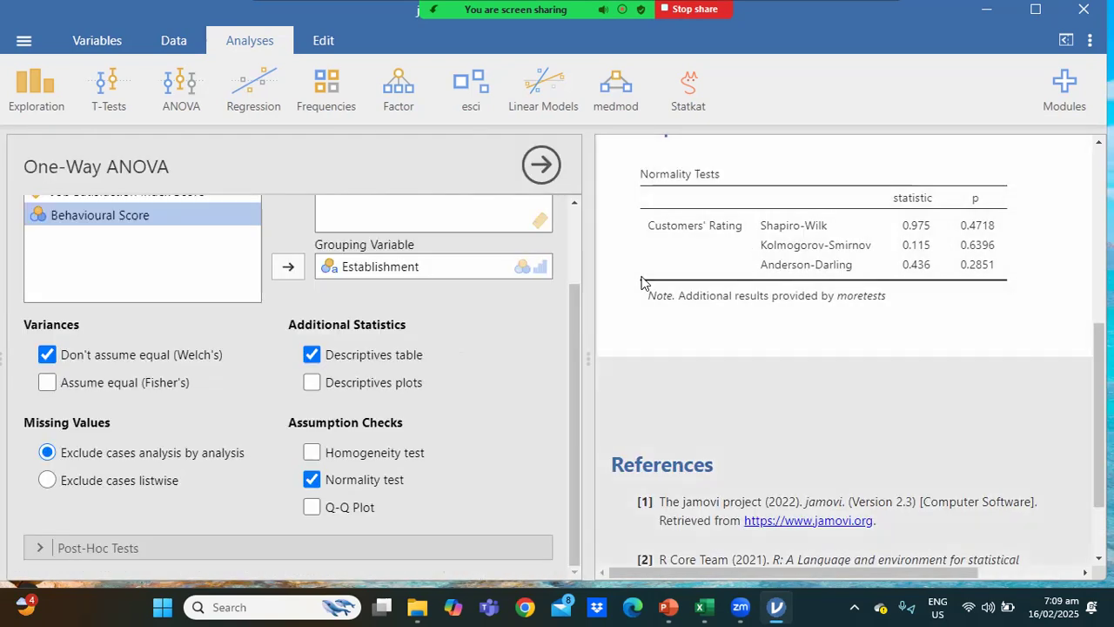
Run the homogeneity test for Customers' Rating and examine the Levene's and Bartlett's results in the widened results area.
{"action": "left_click", "coordinate": [311, 453]}
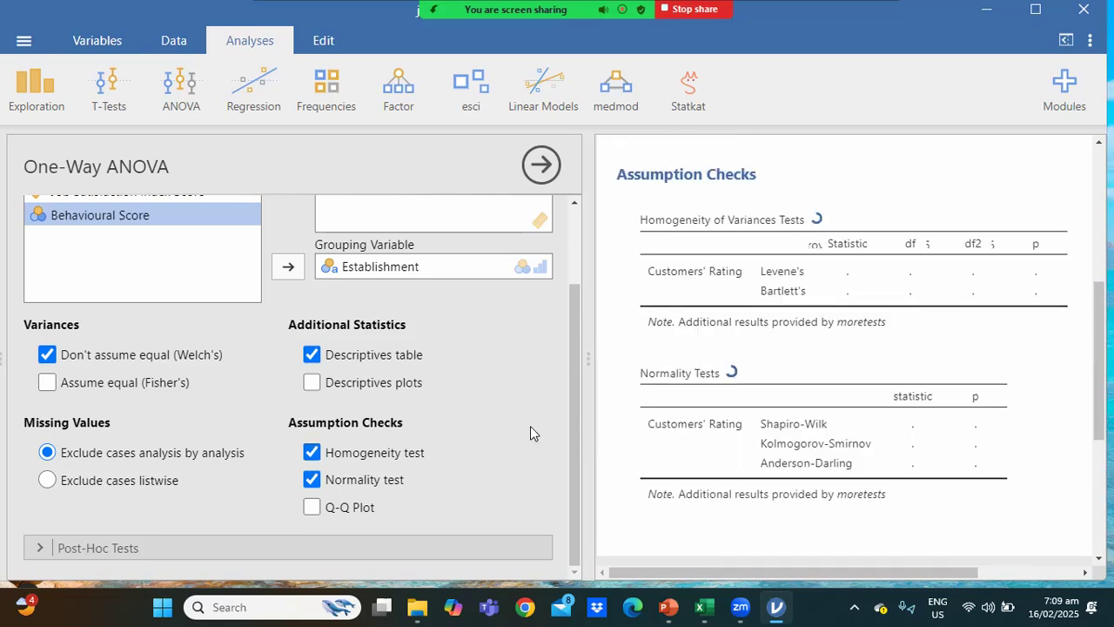
{"action": "left_click_drag", "start_coordinate": [747, 573], "coordinate": [876, 552]}
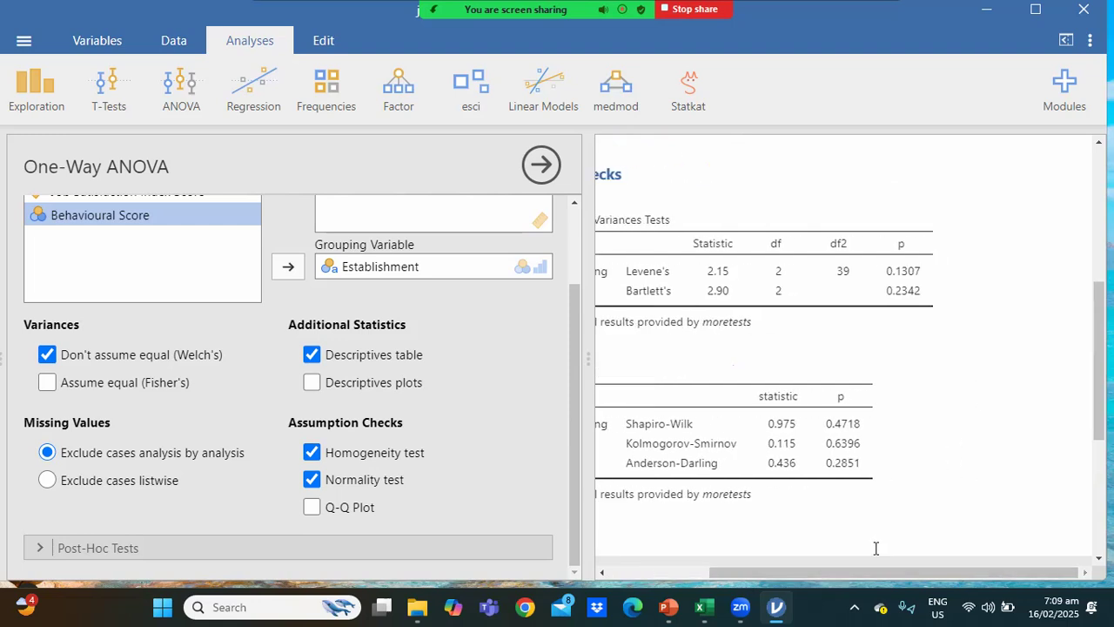
{"action": "left_click", "coordinate": [541, 166]}
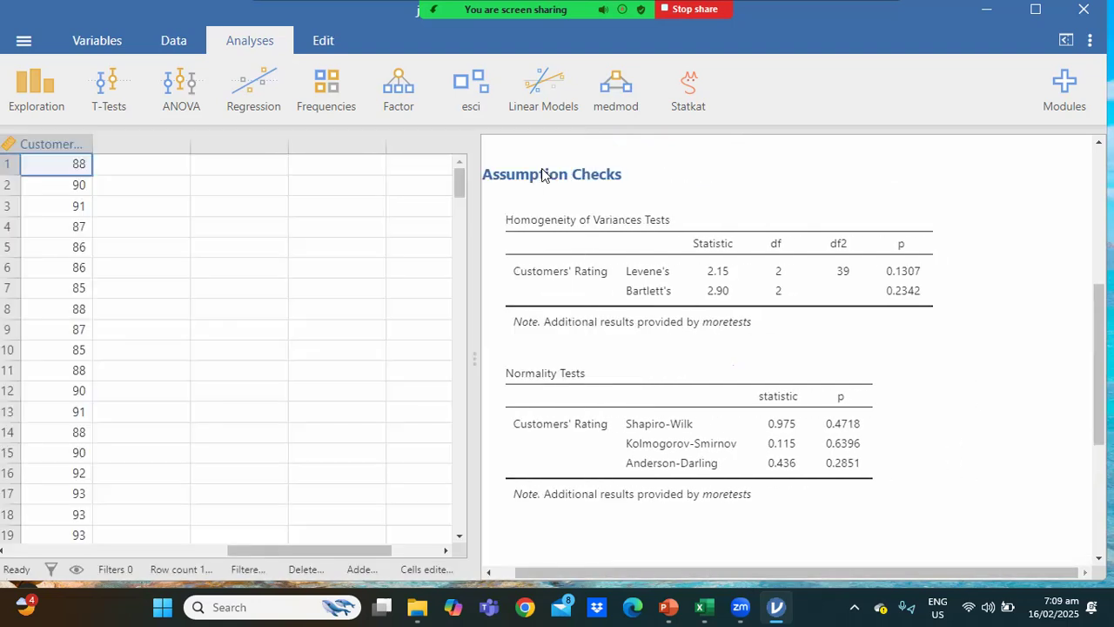
{"action": "left_click_drag", "start_coordinate": [479, 216], "coordinate": [312, 224]}
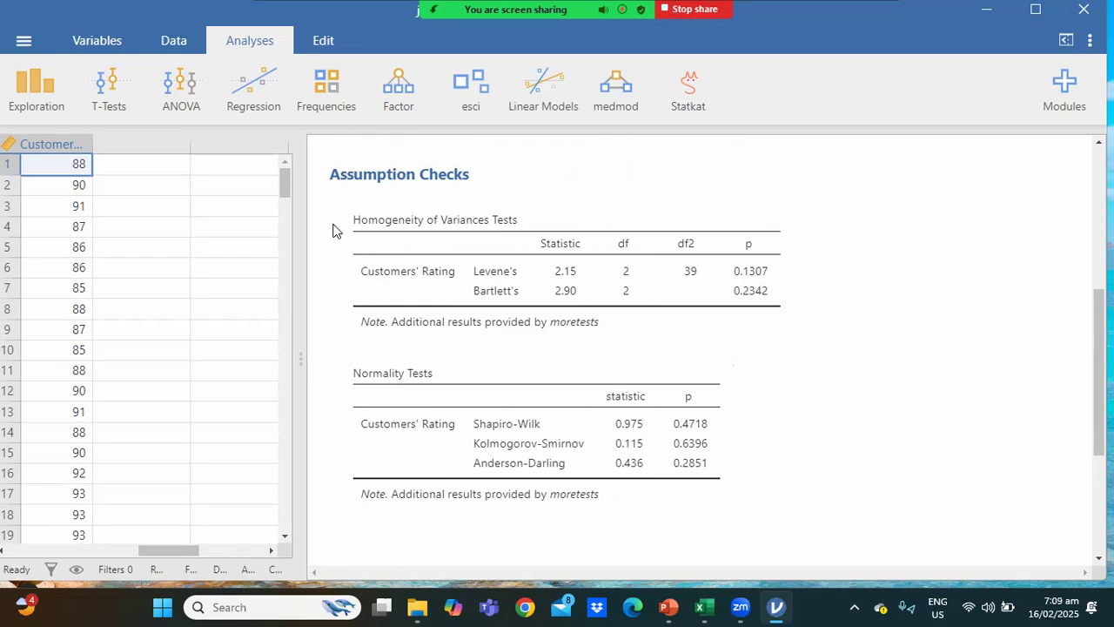
{"action": "left_click", "coordinate": [379, 237]}
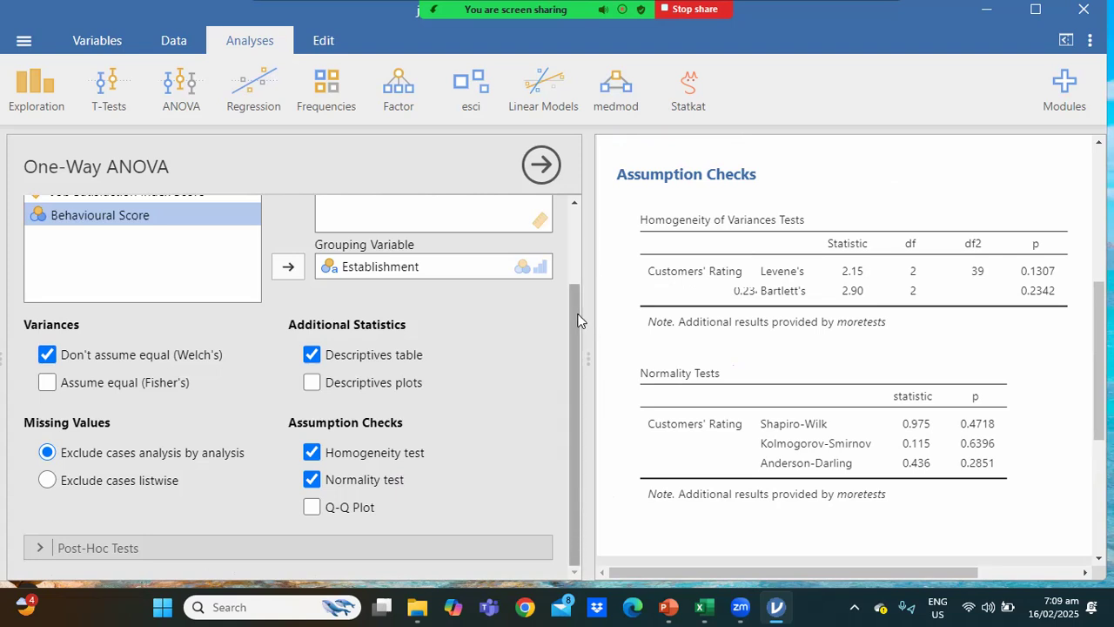
Remove the homogeneity and normality tests from the One-Way ANOVA output.
{"action": "left_click", "coordinate": [311, 453]}
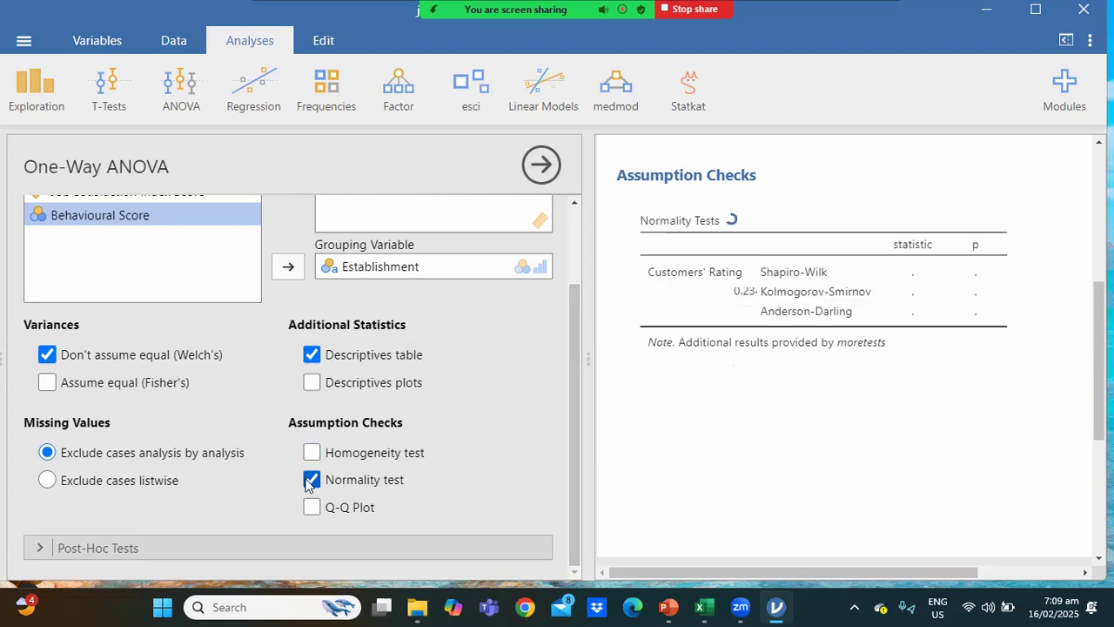
{"action": "left_click", "coordinate": [311, 479]}
Switch the One-Way ANOVA from Welch's to Fisher's with equal variances assumed, and view its results in the widened results area.
{"action": "left_click_drag", "start_coordinate": [574, 449], "coordinate": [580, 390]}
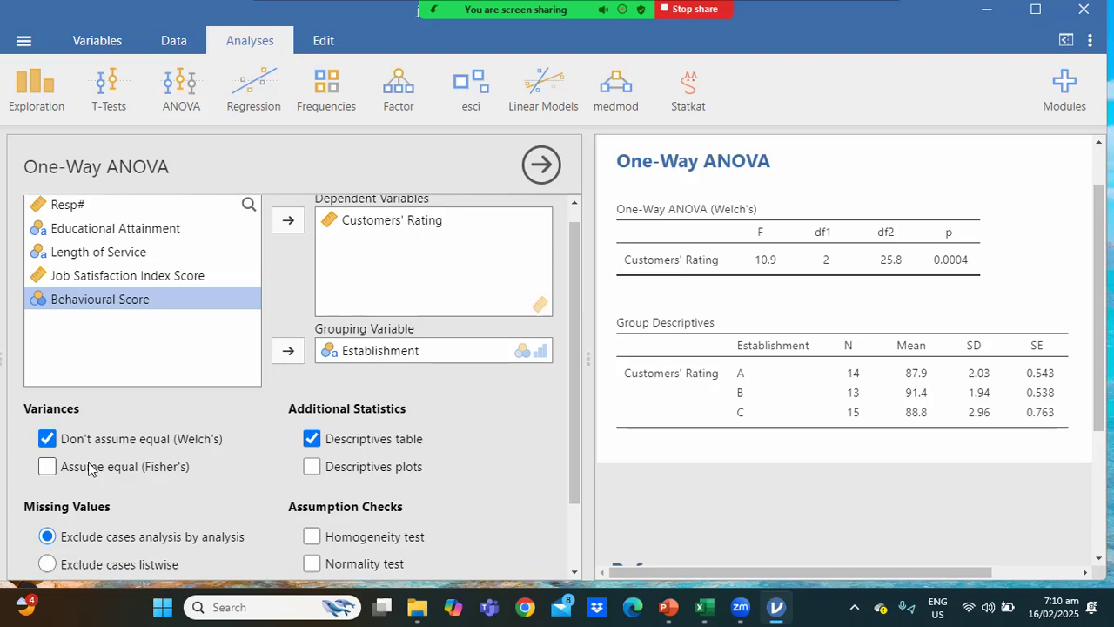
{"action": "left_click", "coordinate": [46, 438]}
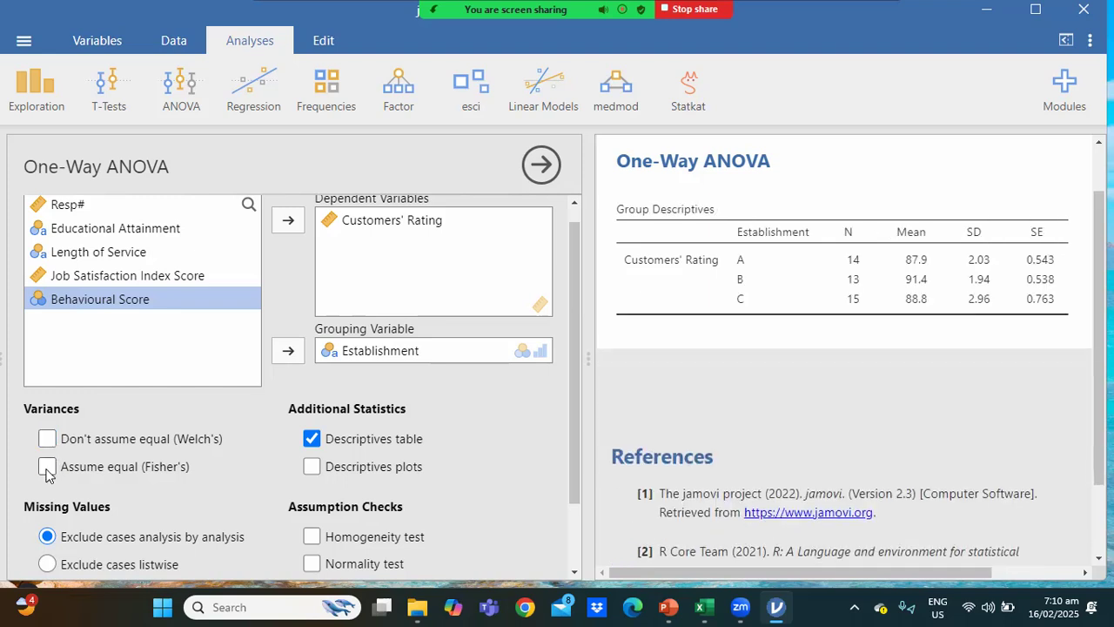
{"action": "left_click", "coordinate": [46, 467]}
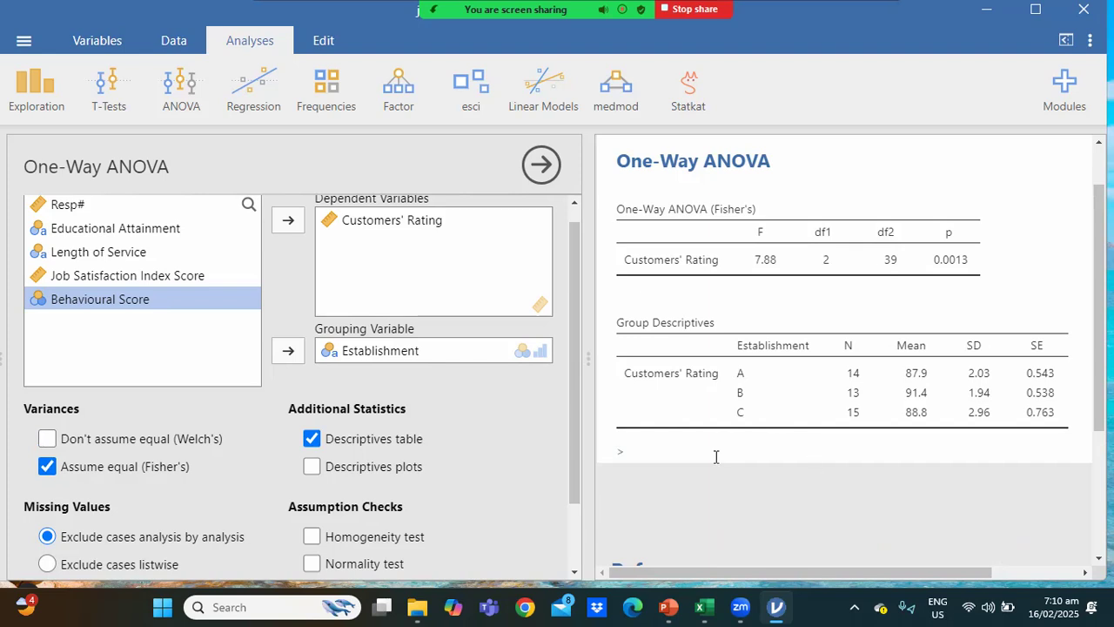
{"action": "left_click", "coordinate": [541, 166]}
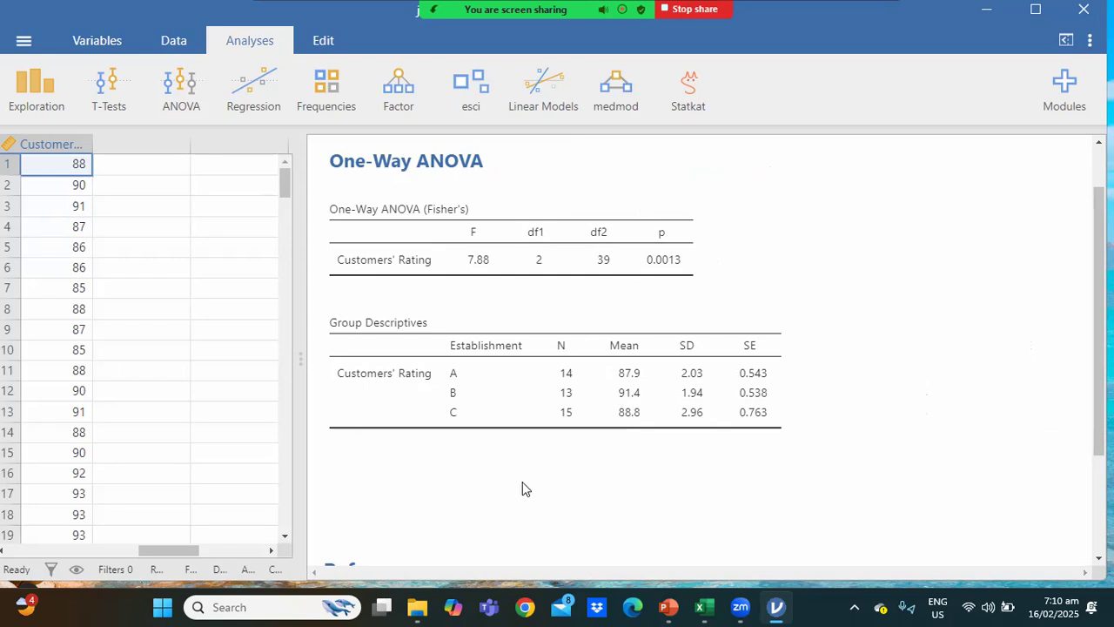
Reopen the One-Way ANOVA options and add a Tukey (equal variances) post-hoc test that reports significance without the mean difference.
{"action": "left_click", "coordinate": [423, 457]}
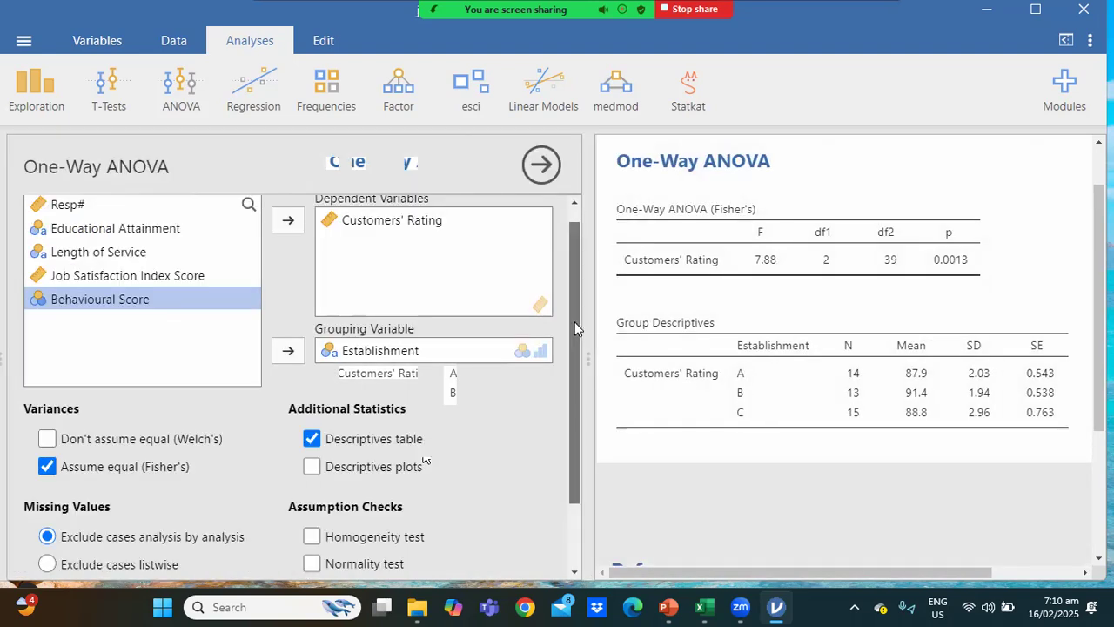
{"action": "left_click_drag", "start_coordinate": [575, 329], "coordinate": [576, 438]}
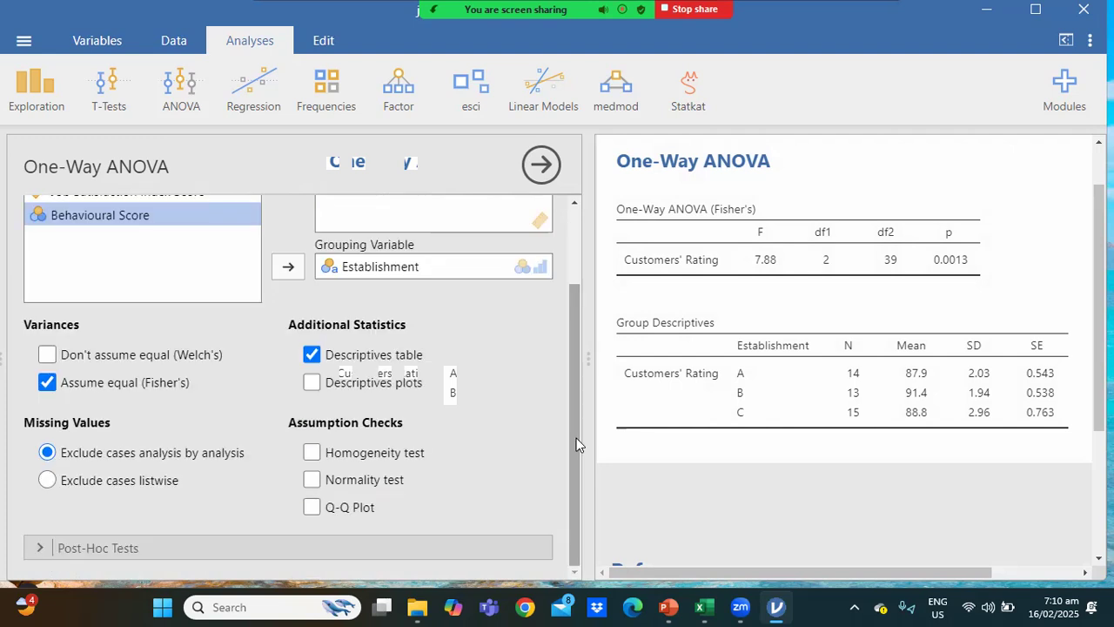
{"action": "left_click", "coordinate": [214, 544]}
{"action": "left_click", "coordinate": [199, 547]}
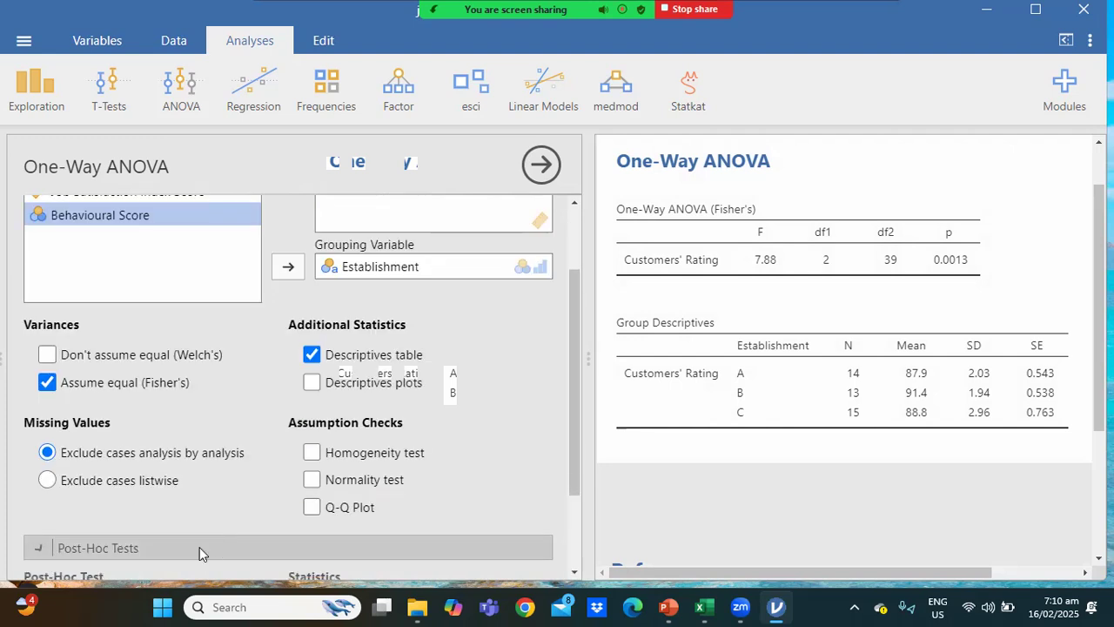
{"action": "left_click", "coordinate": [370, 548]}
{"action": "left_click_drag", "start_coordinate": [574, 437], "coordinate": [569, 502]}
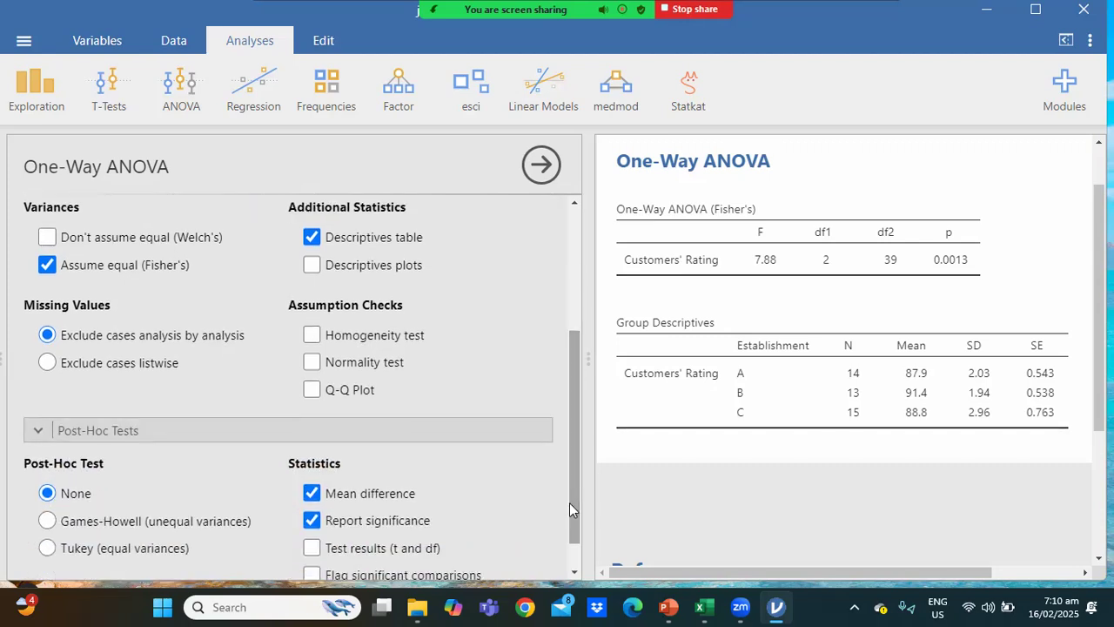
{"action": "left_click_drag", "start_coordinate": [570, 502], "coordinate": [569, 524]}
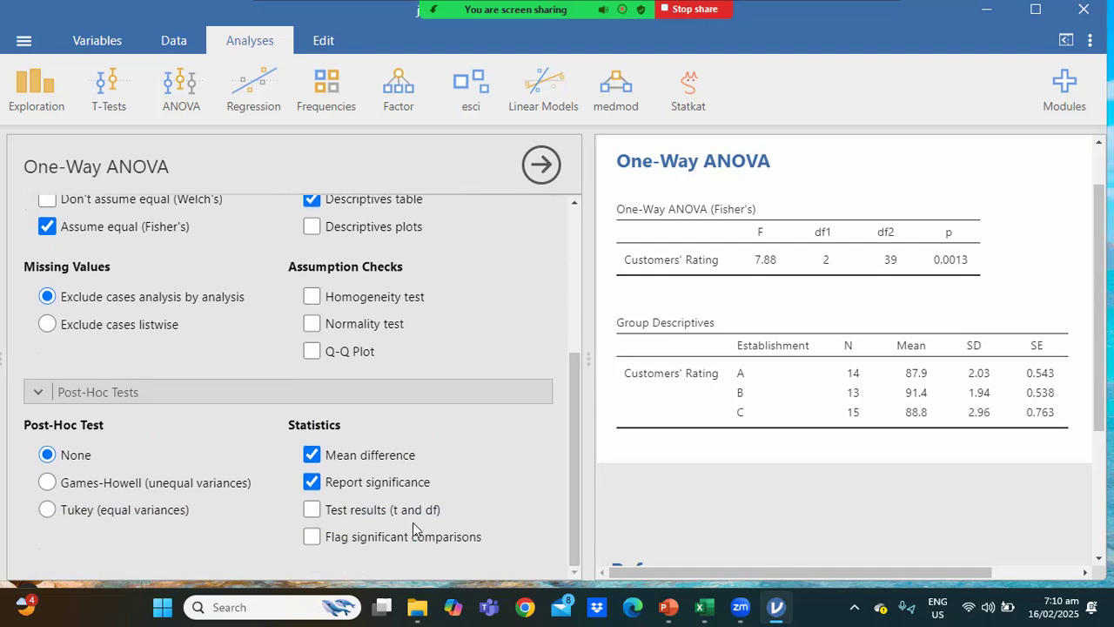
{"action": "left_click", "coordinate": [314, 457]}
{"action": "left_click", "coordinate": [47, 512]}
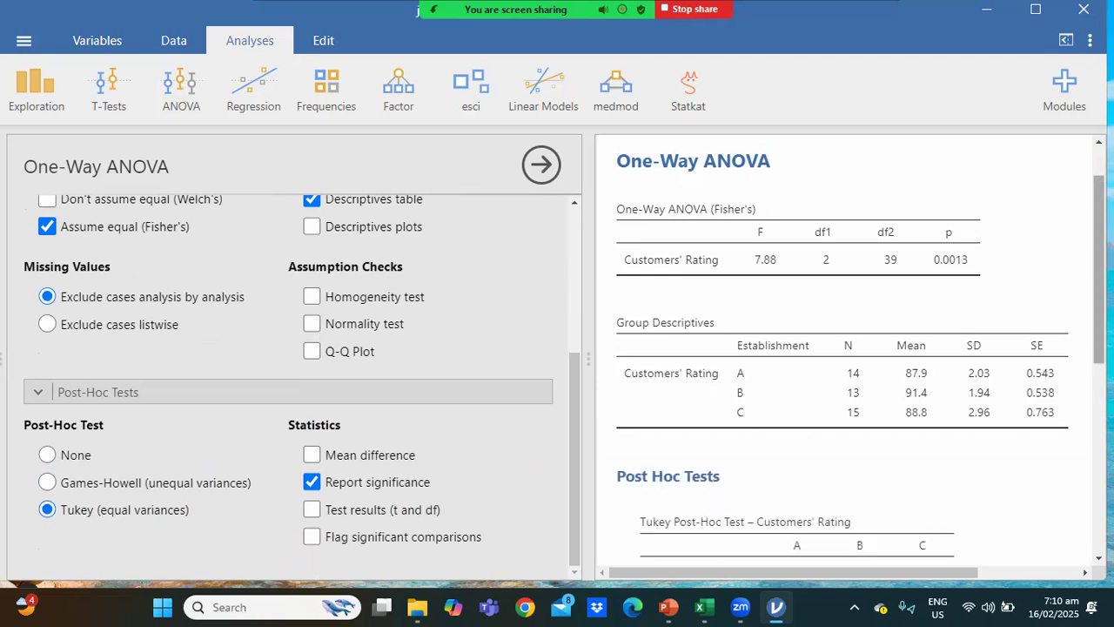
Examine the pairwise p-values of the Tukey post-hoc test for Customers' Rating in the widened results area.
{"action": "scroll", "coordinate": [845, 348], "scroll_direction": "down", "scroll_amount": 2}
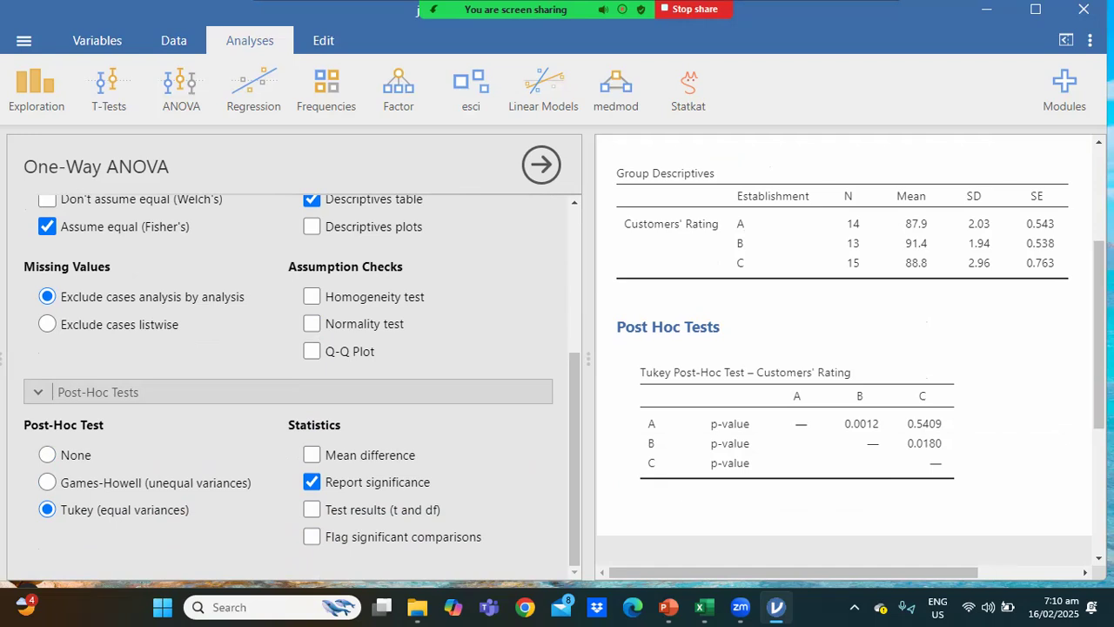
{"action": "scroll", "coordinate": [844, 349], "scroll_direction": "down", "scroll_amount": 2}
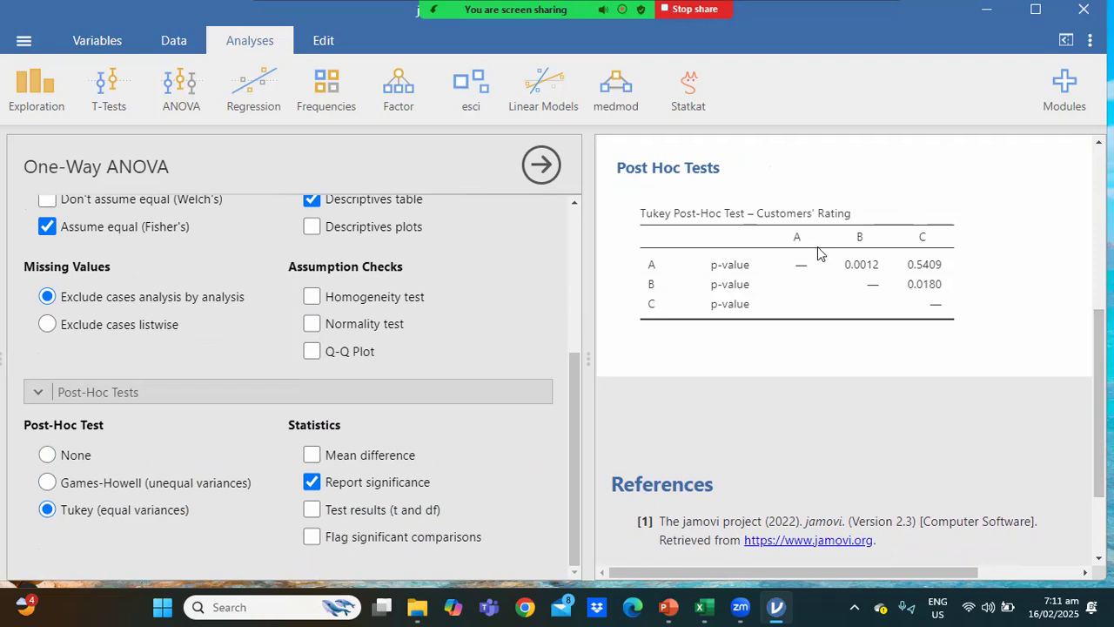
{"action": "left_click", "coordinate": [547, 166]}
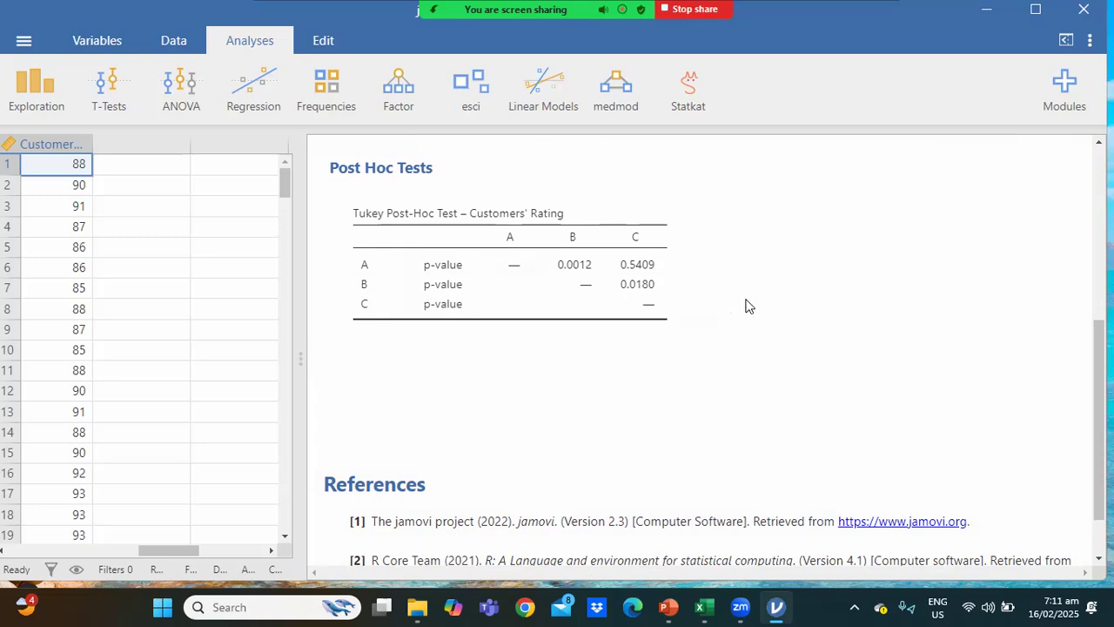
Switch to PowerPoint and present the Post Hoc Results slide as a slide show, revealing all three interpretation statements.
{"action": "left_click", "coordinate": [691, 557]}
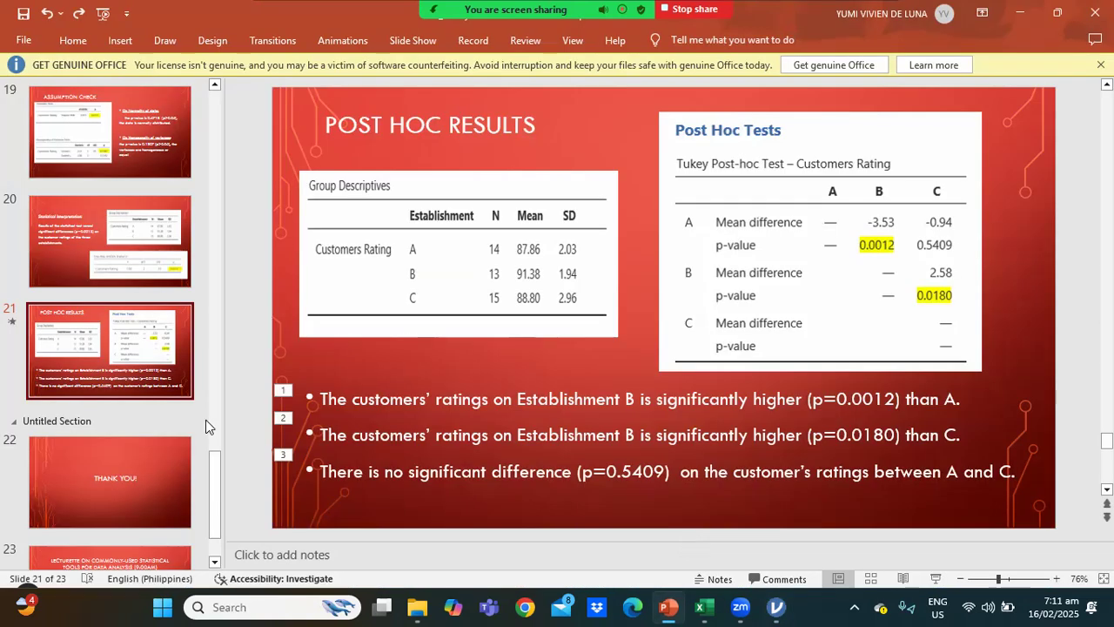
{"action": "left_click", "coordinate": [936, 579]}
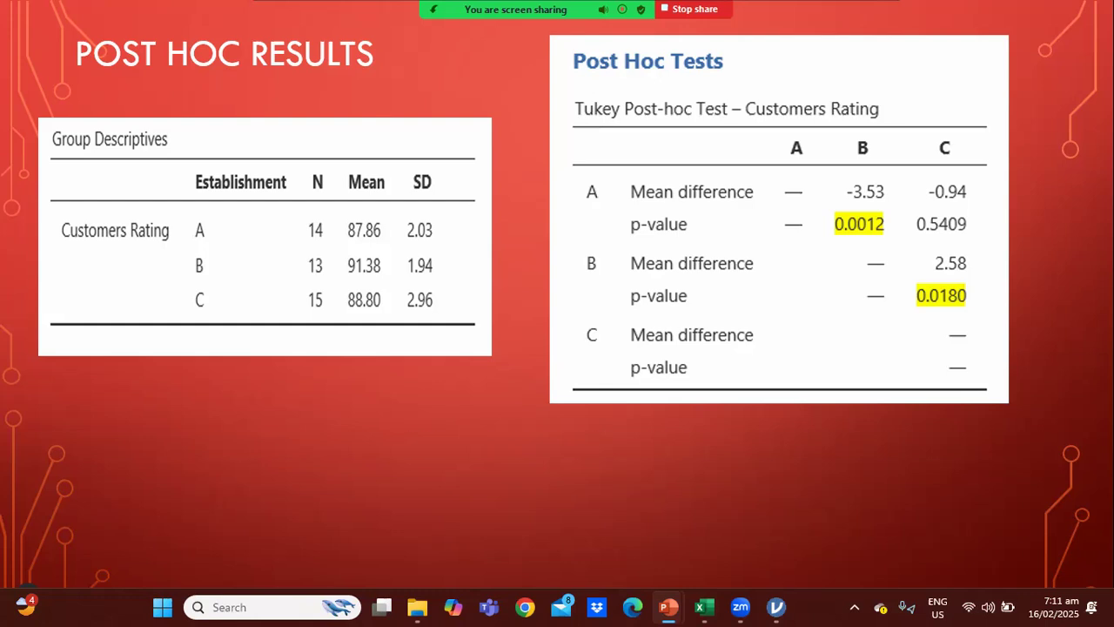
{"action": "key", "text": "Right"}
{"action": "key", "text": "Right"}
{"action": "key", "text": "Right"}
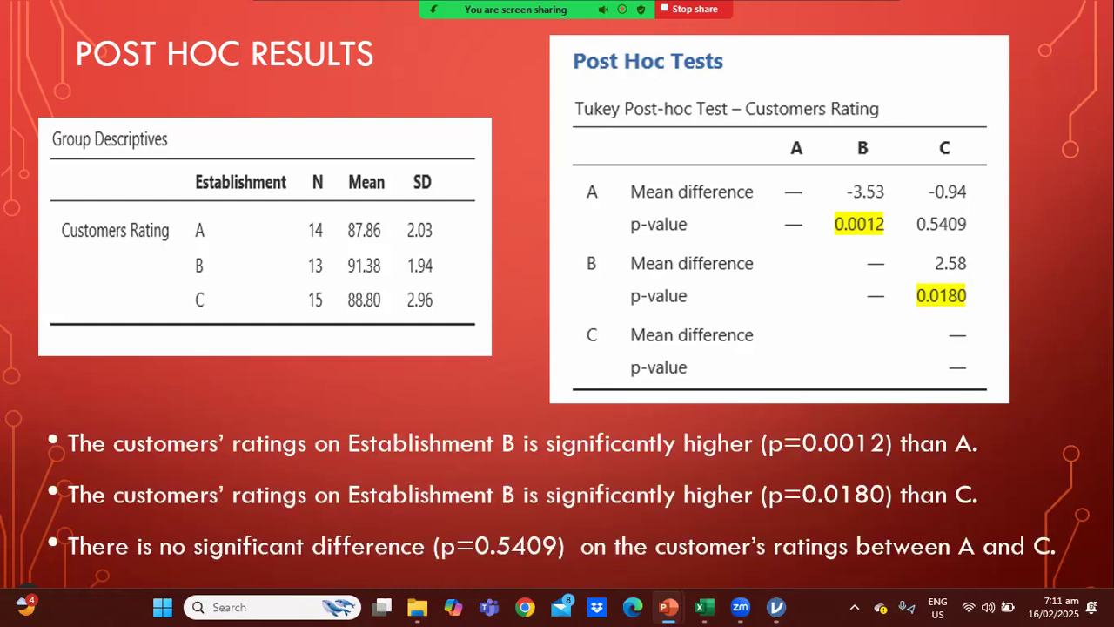
Go back in the slide show to the Statistical Interpretation slide with the Fisher's One-Way ANOVA table.
{"action": "key", "text": "Left"}
{"action": "key", "text": "Left"}
{"action": "key", "text": "Left"}
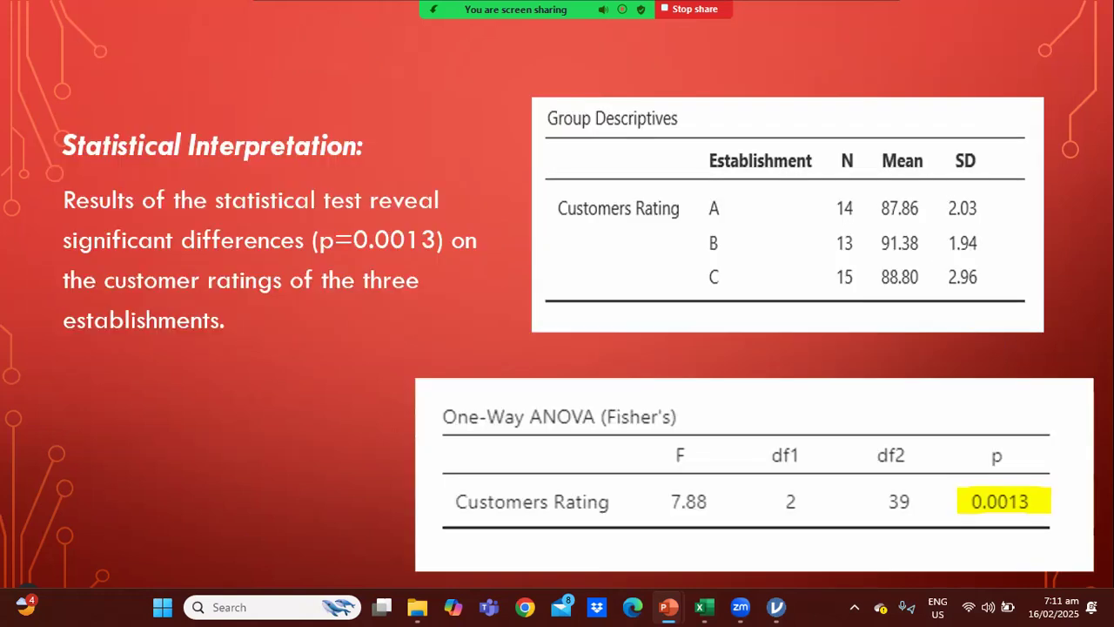